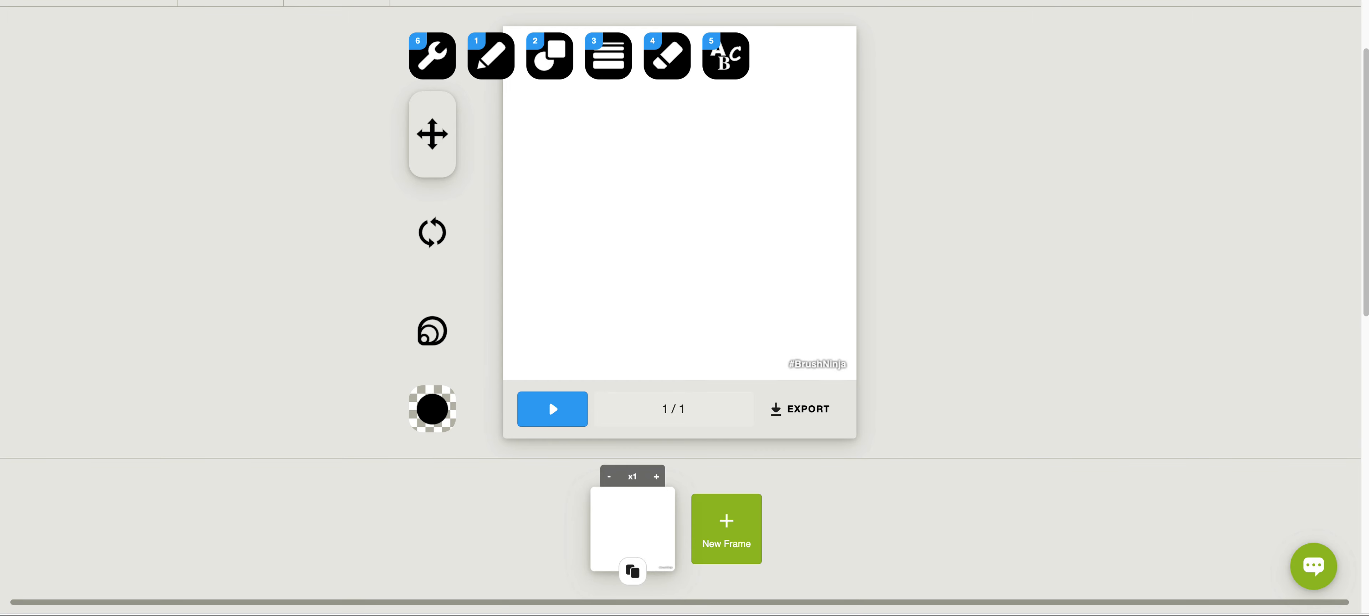
pyautogui.scroll(3, 1364, 186)
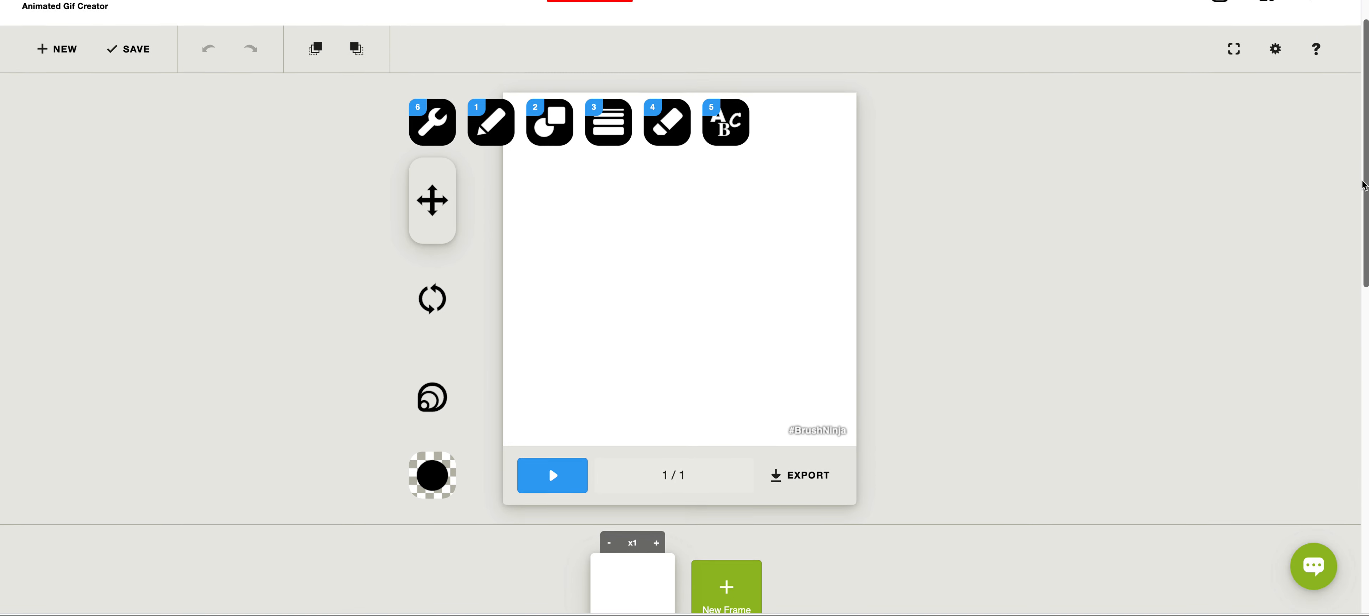
pyautogui.moveTo(1364, 185); pyautogui.dragTo(1359, 162)
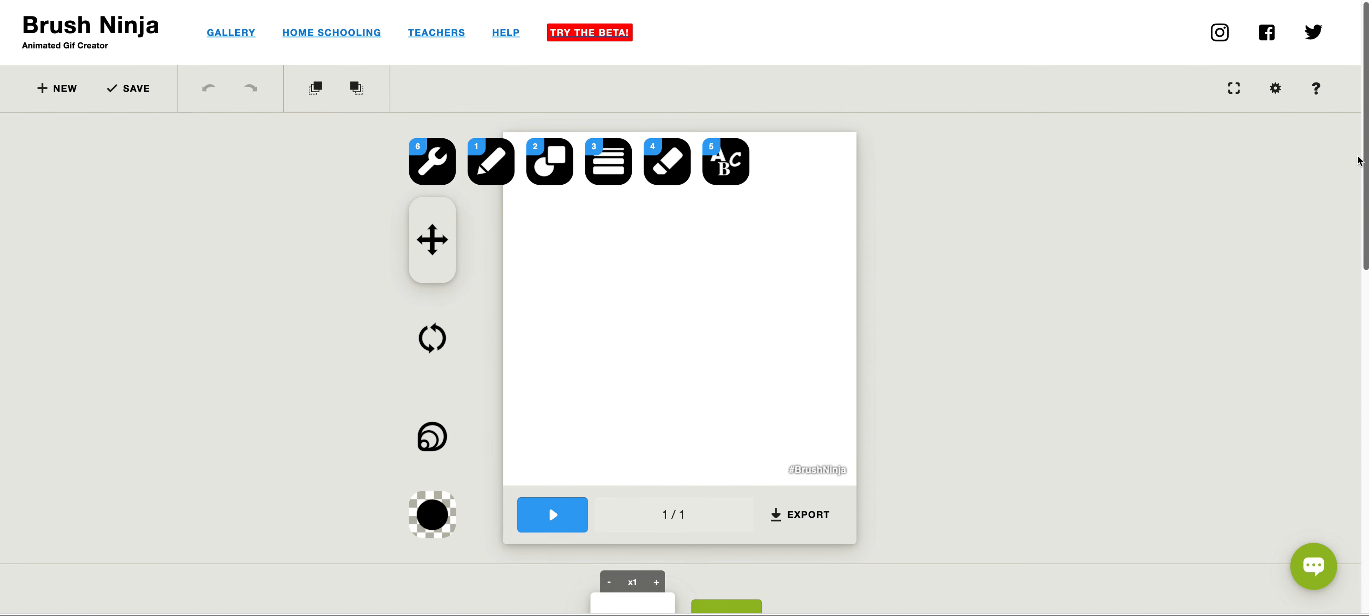
pyautogui.moveTo(1359, 160); pyautogui.dragTo(1363, 198)
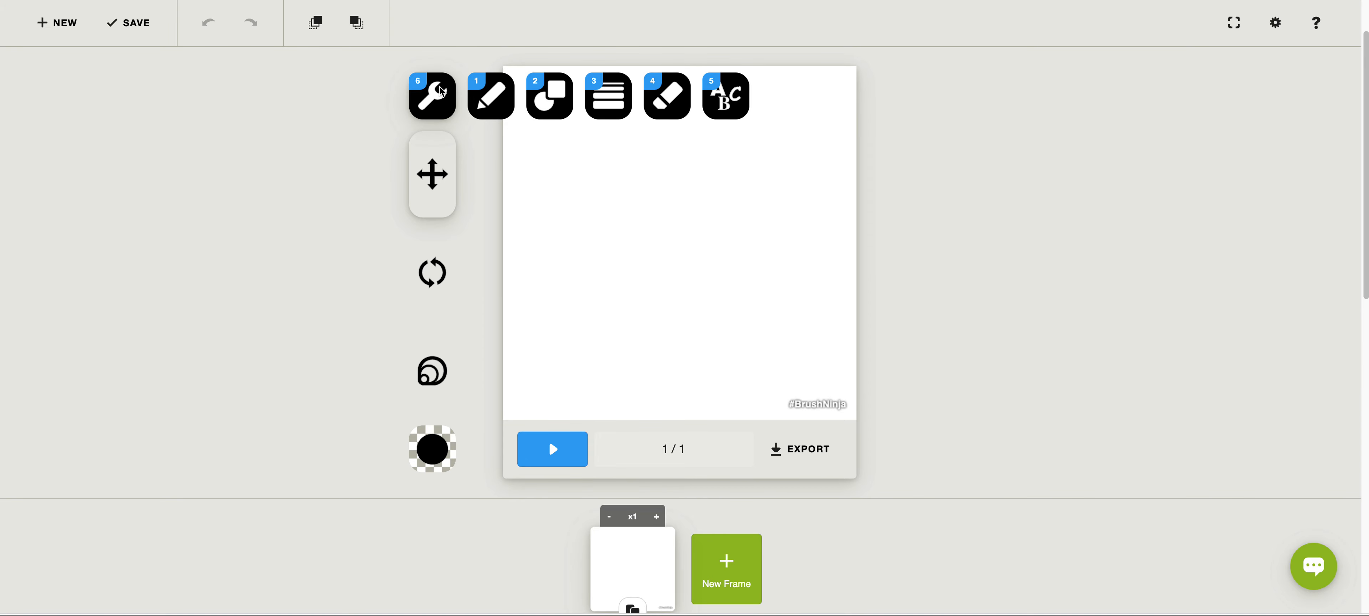
# - Try the semi-transparent color option of the pencil tool and switch back to the opaque color
pyautogui.click(443, 99)
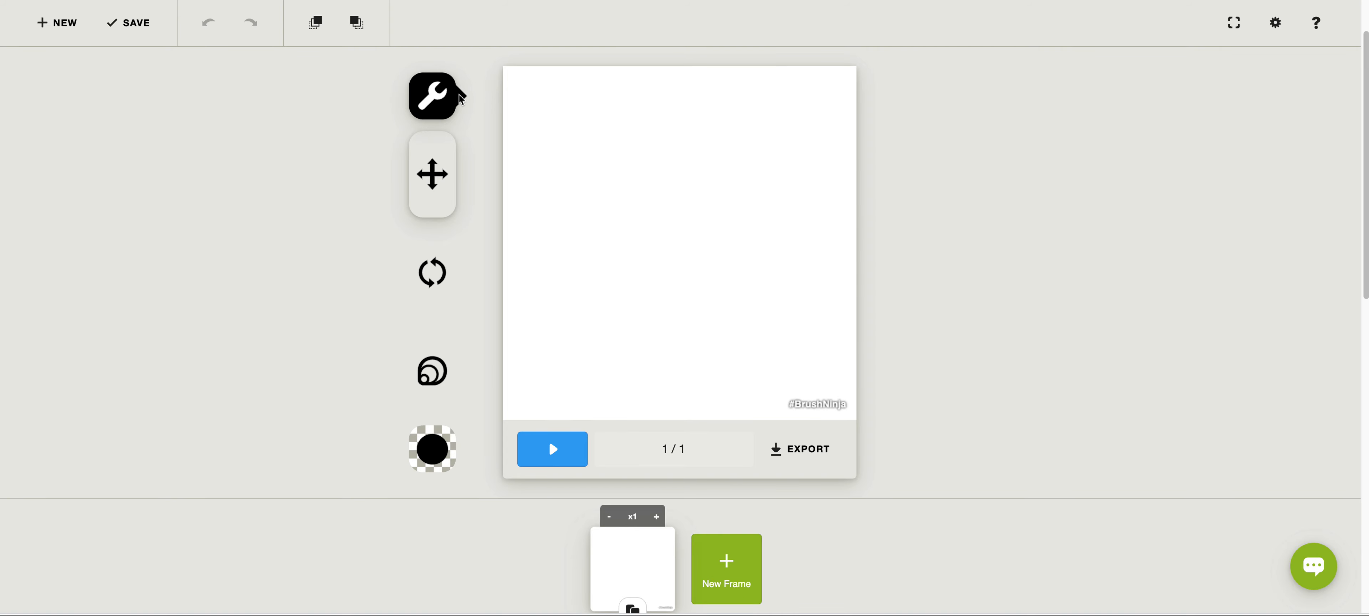
pyautogui.click(451, 98)
pyautogui.click(490, 98)
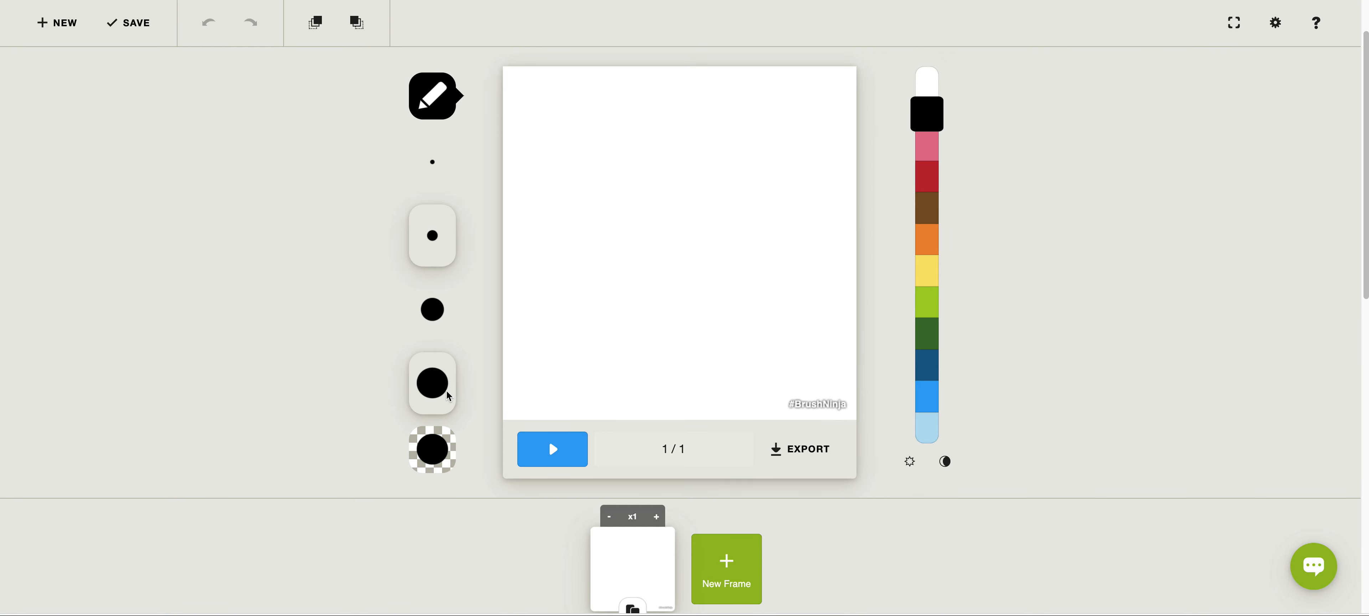
pyautogui.click(450, 465)
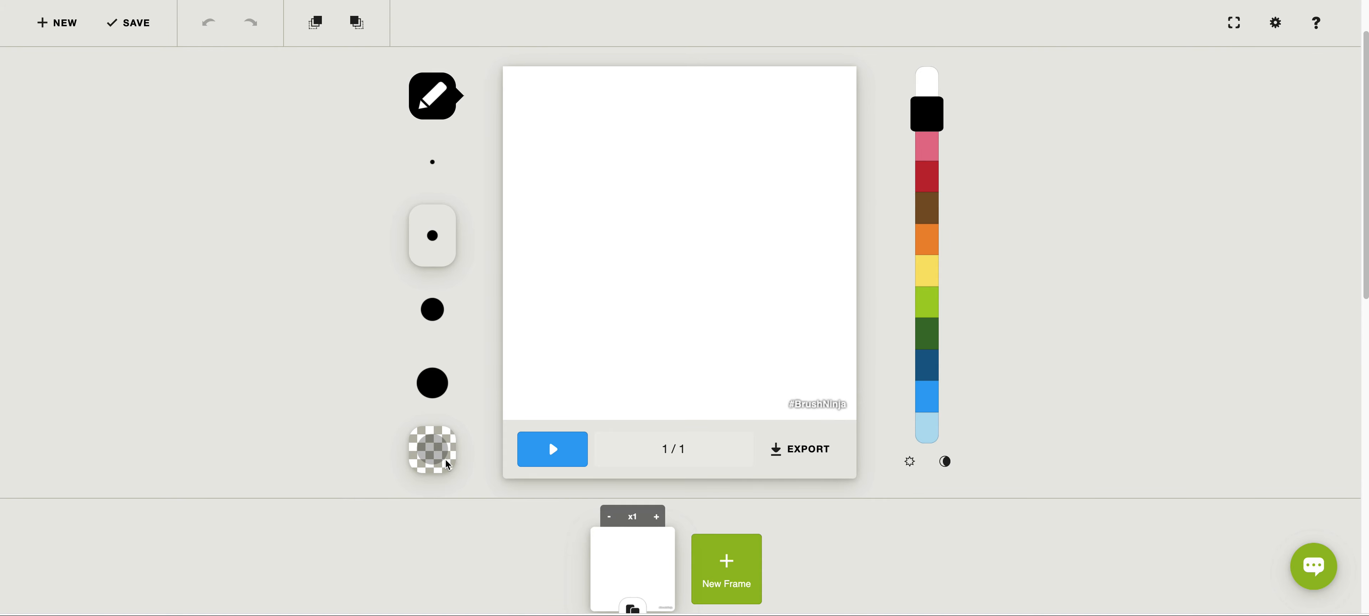
pyautogui.click(449, 467)
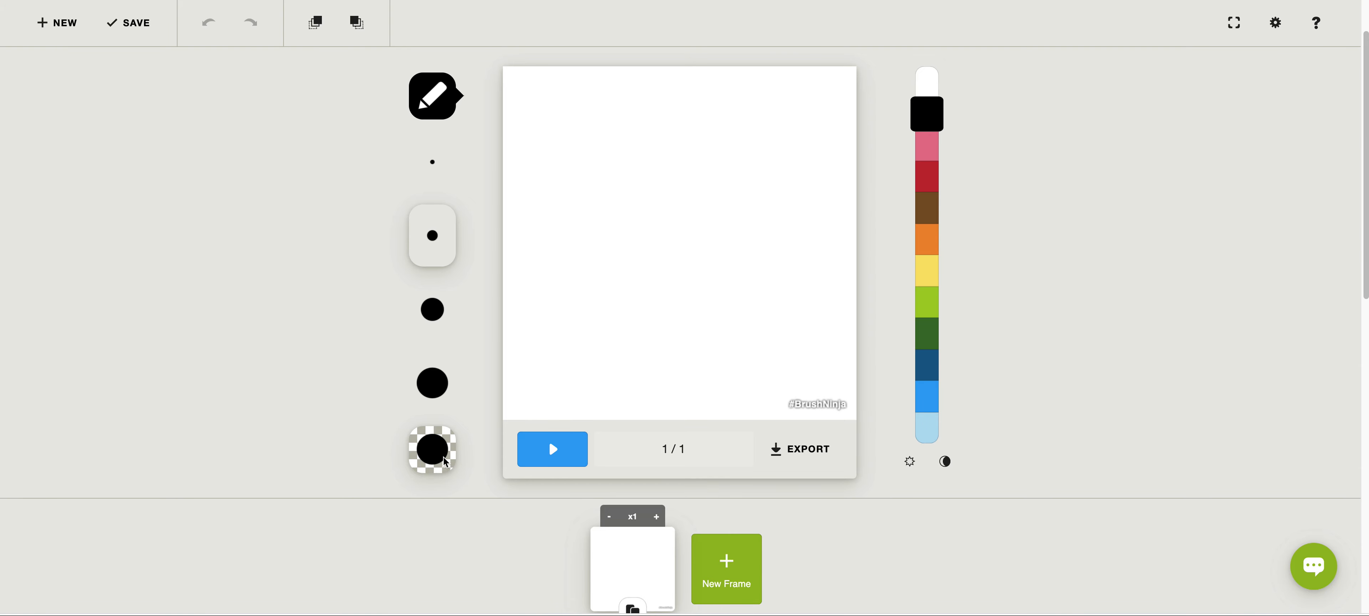
# - Draw a filled black circle about a quarter of the canvas width in the upper middle of the blank canvas
pyautogui.click(465, 100)
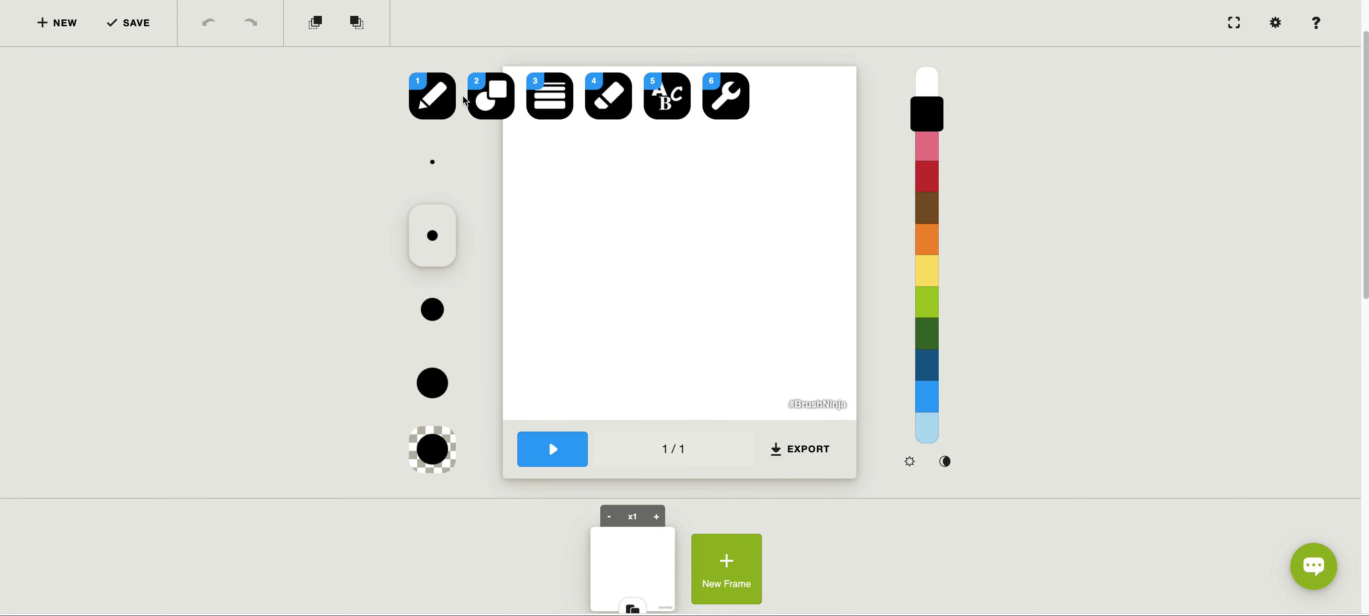
pyautogui.click(494, 106)
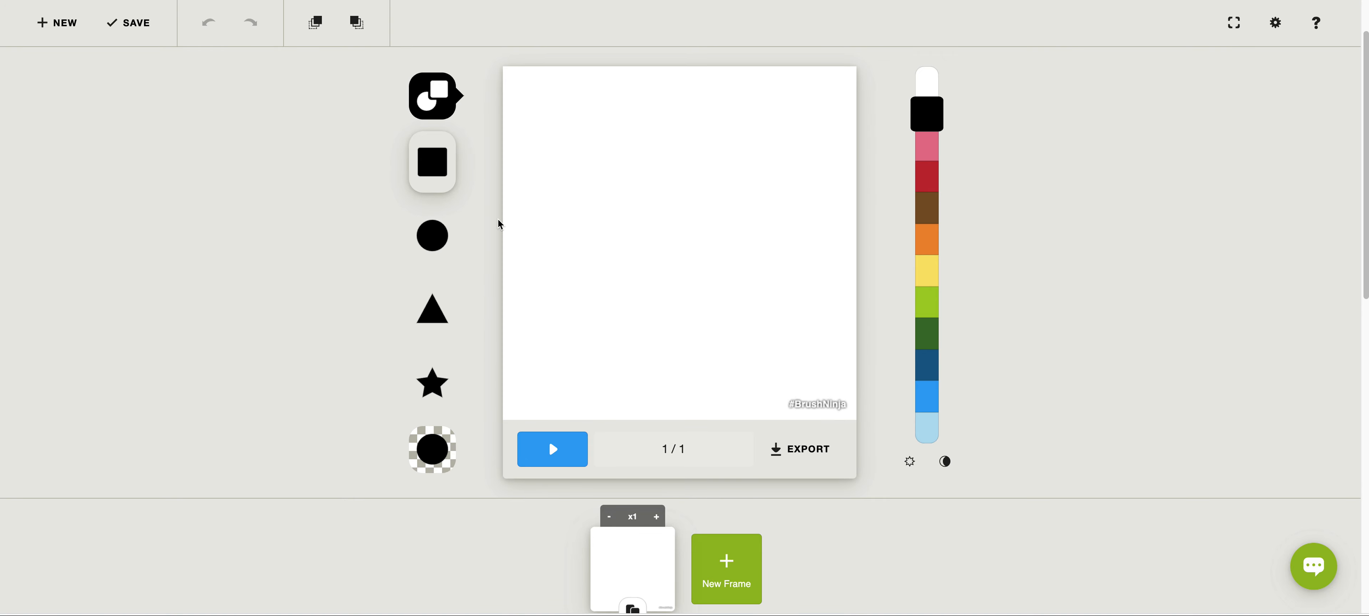
pyautogui.click(437, 243)
pyautogui.moveTo(602, 153); pyautogui.dragTo(692, 245)
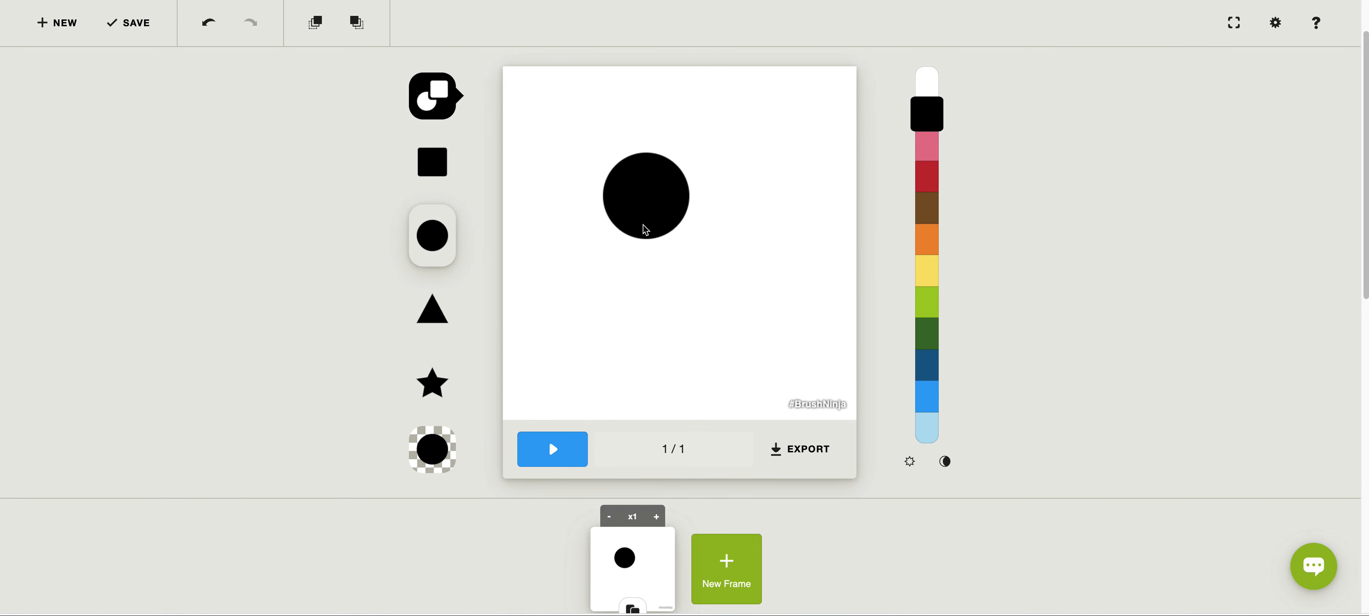
# - Move the black circle slightly up and to the left, and scale it down to about one-sixth of the canvas width
pyautogui.click(464, 100)
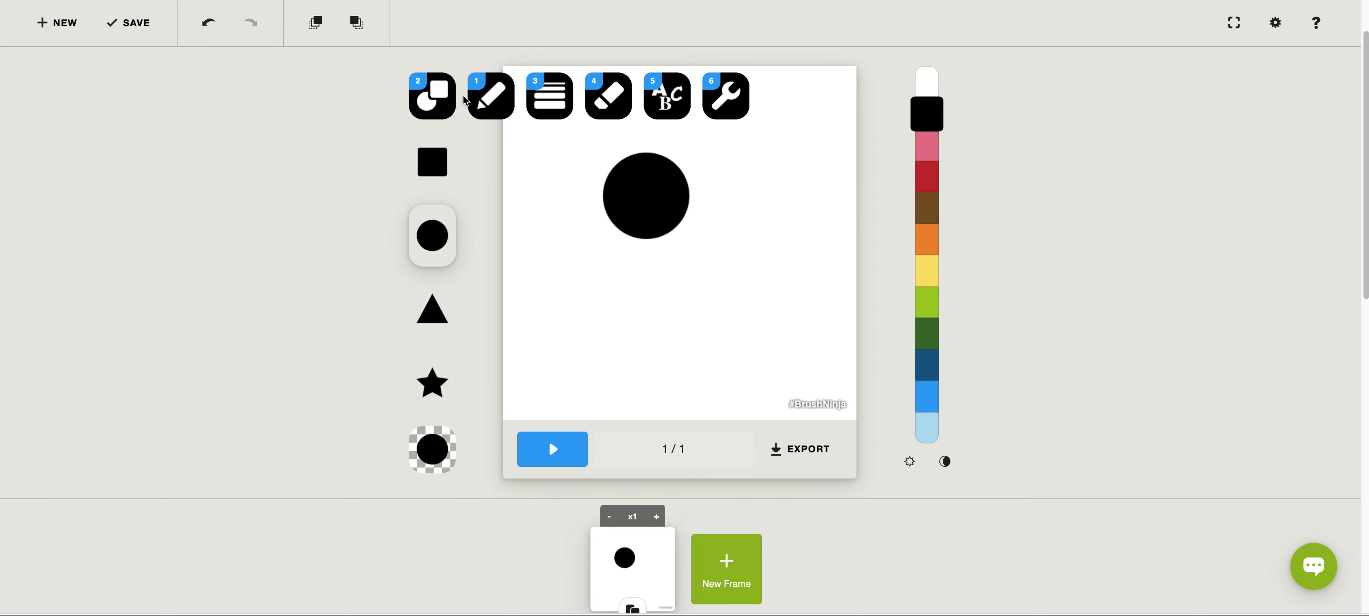
pyautogui.click(733, 98)
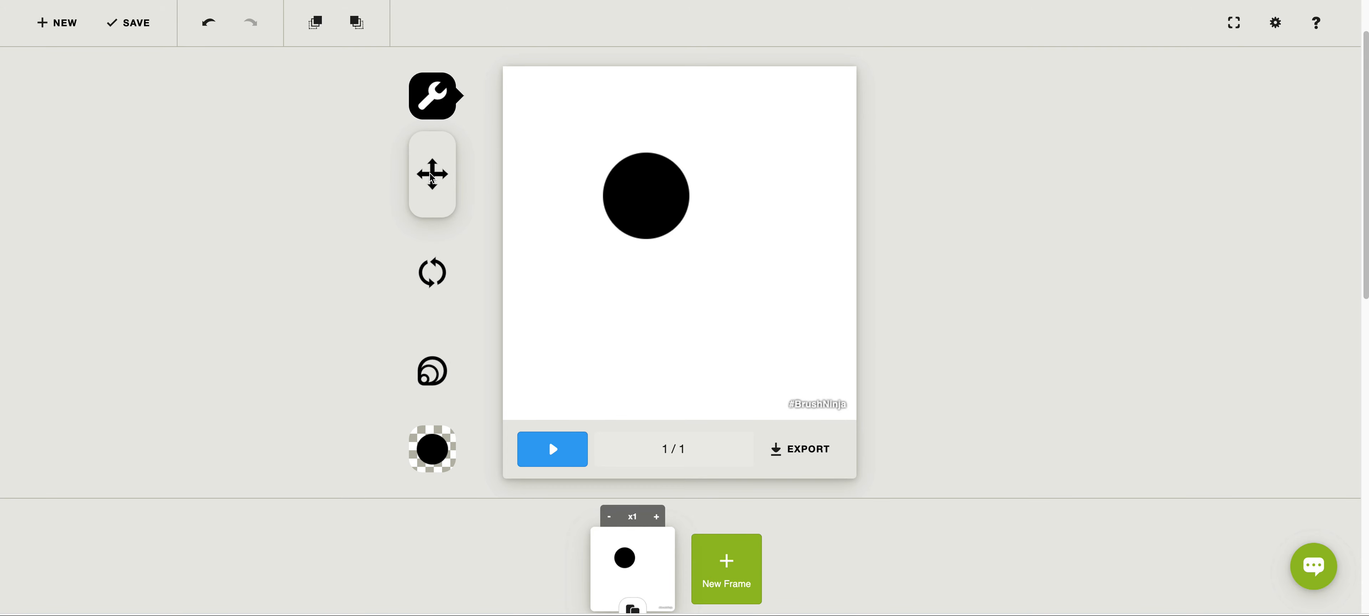
pyautogui.moveTo(635, 192)
pyautogui.mouseDown()
pyautogui.moveTo(660, 192)
pyautogui.moveTo(629, 158)
pyautogui.moveTo(617, 178)
pyautogui.mouseUp()
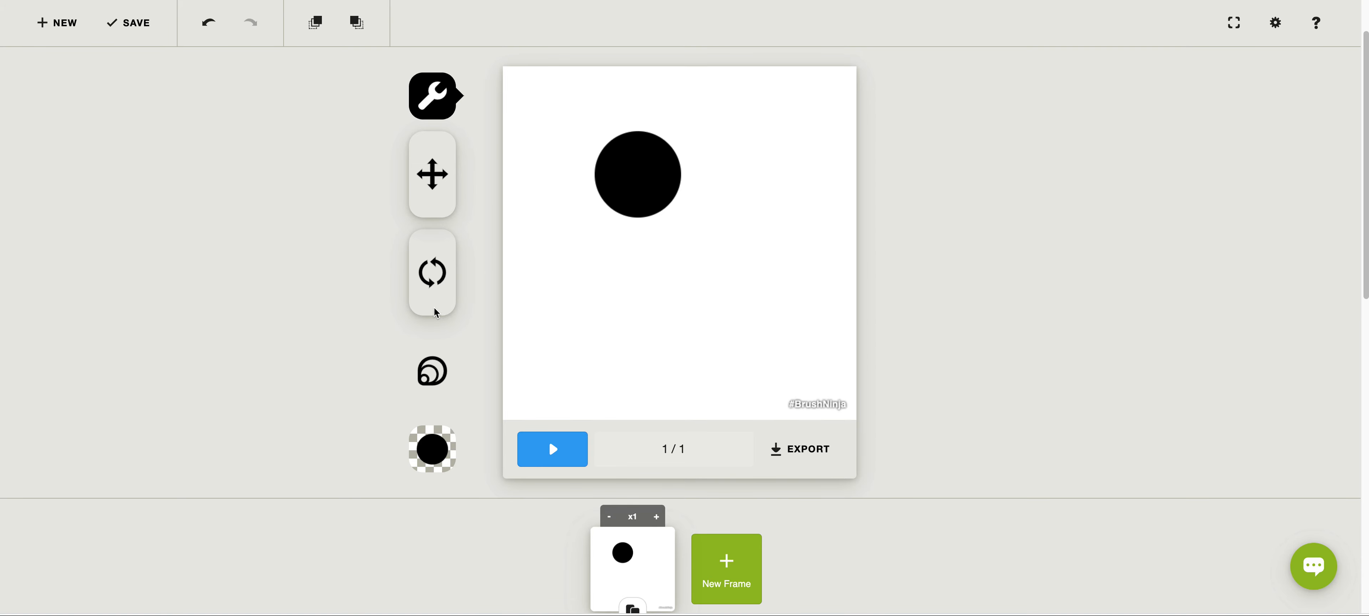
pyautogui.click(440, 377)
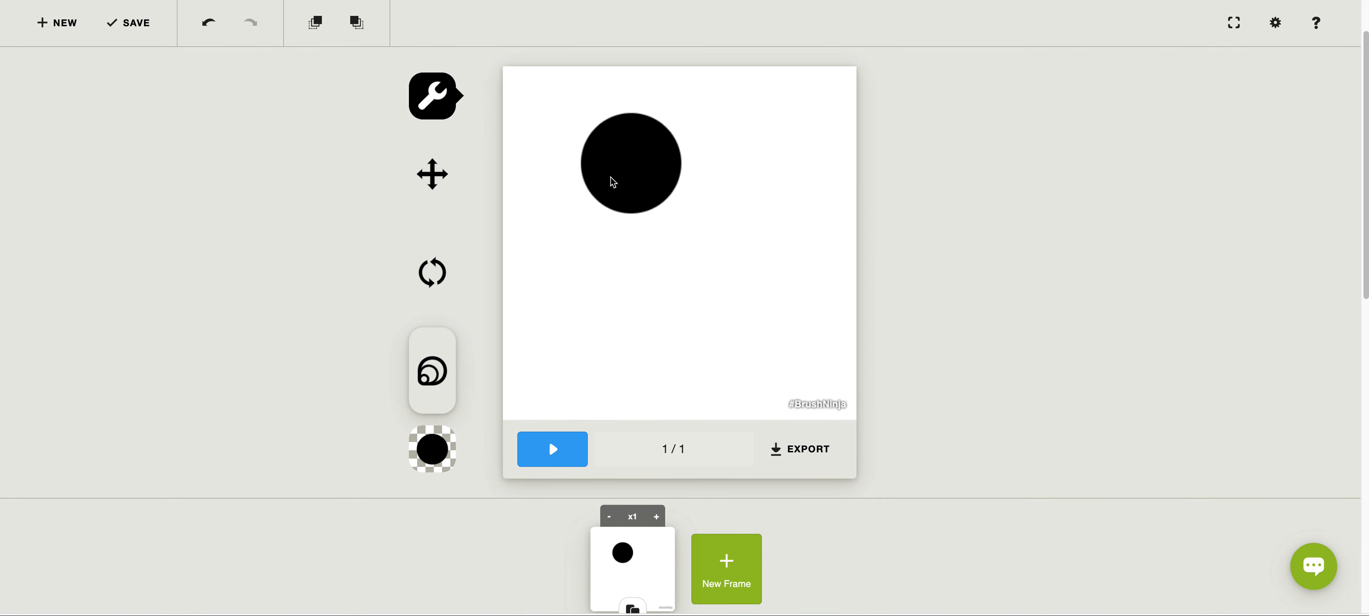
pyautogui.moveTo(656, 163); pyautogui.dragTo(635, 210)
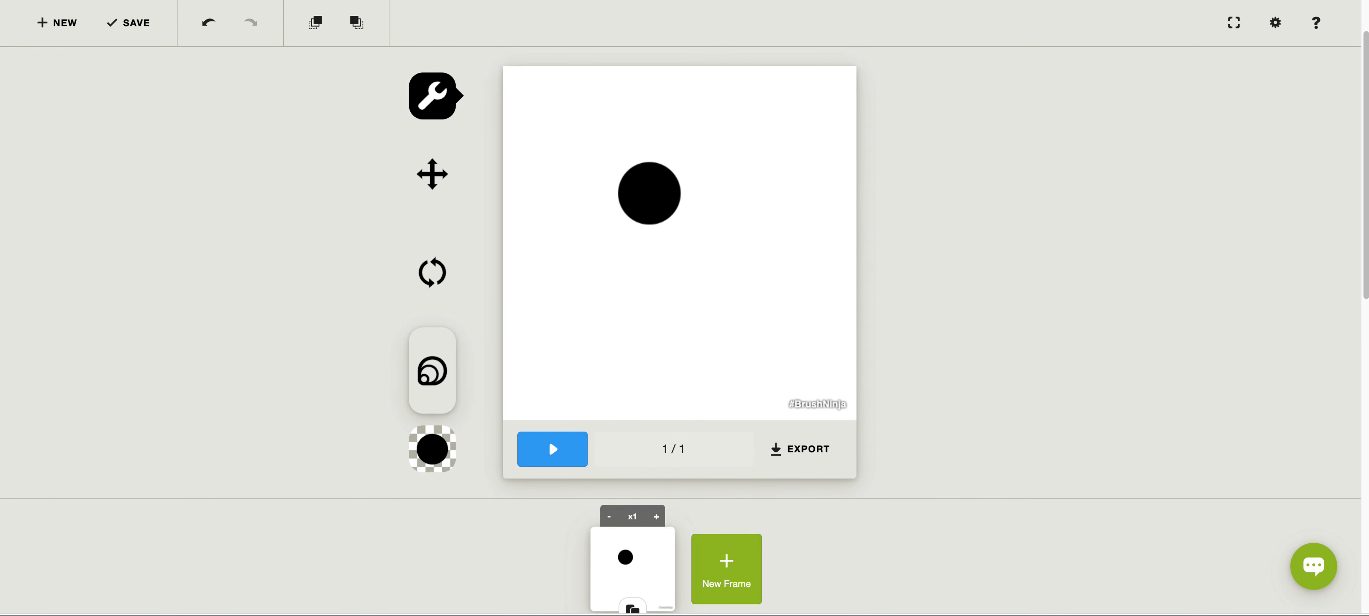
# - Duplicate the frame twice, shrinking the circle a little more in each new copy
pyautogui.scroll(-2, 815, 459)
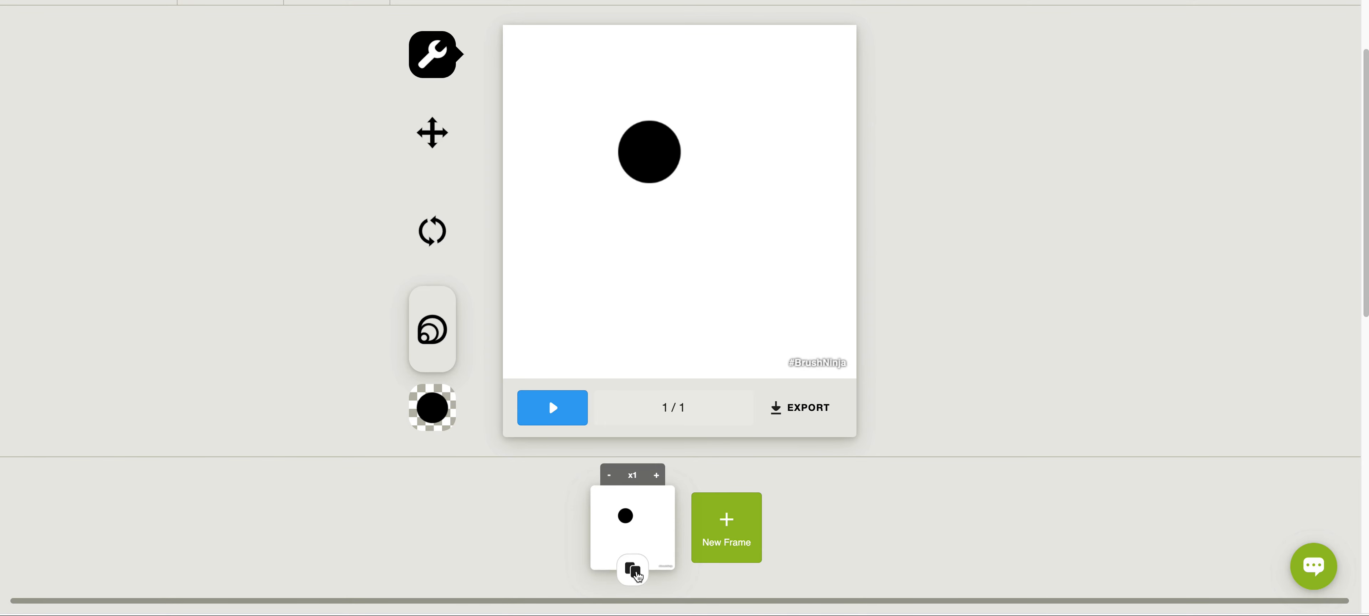
pyautogui.click(633, 571)
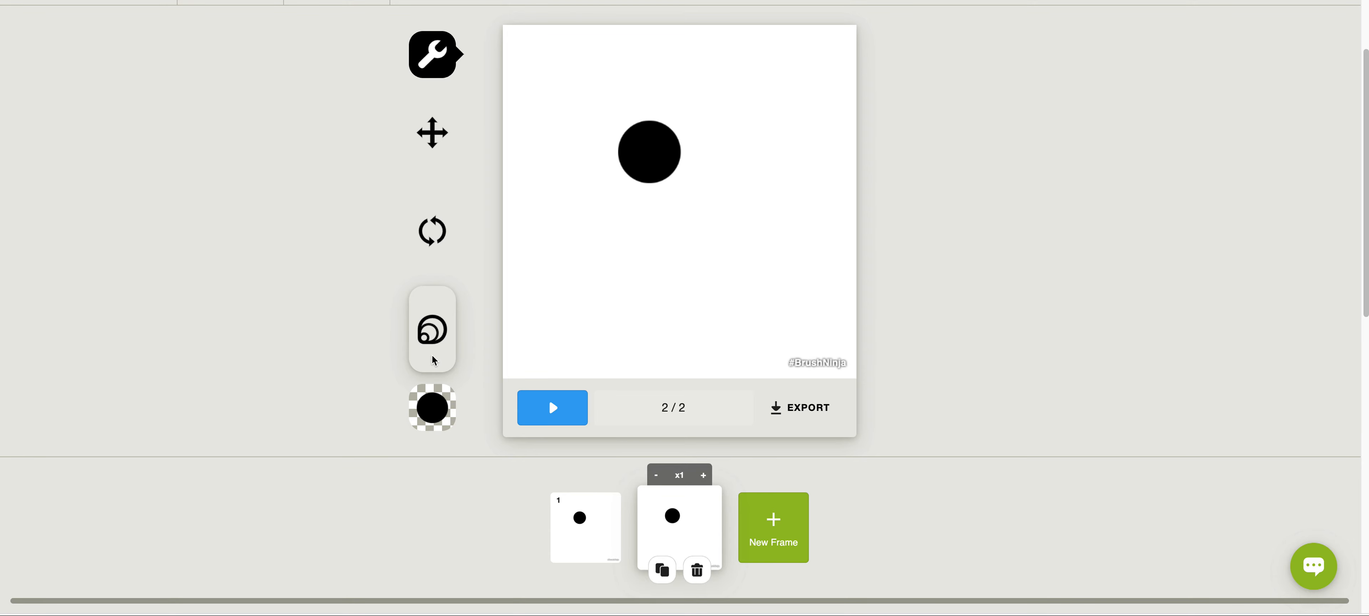
pyautogui.moveTo(641, 135); pyautogui.dragTo(643, 141)
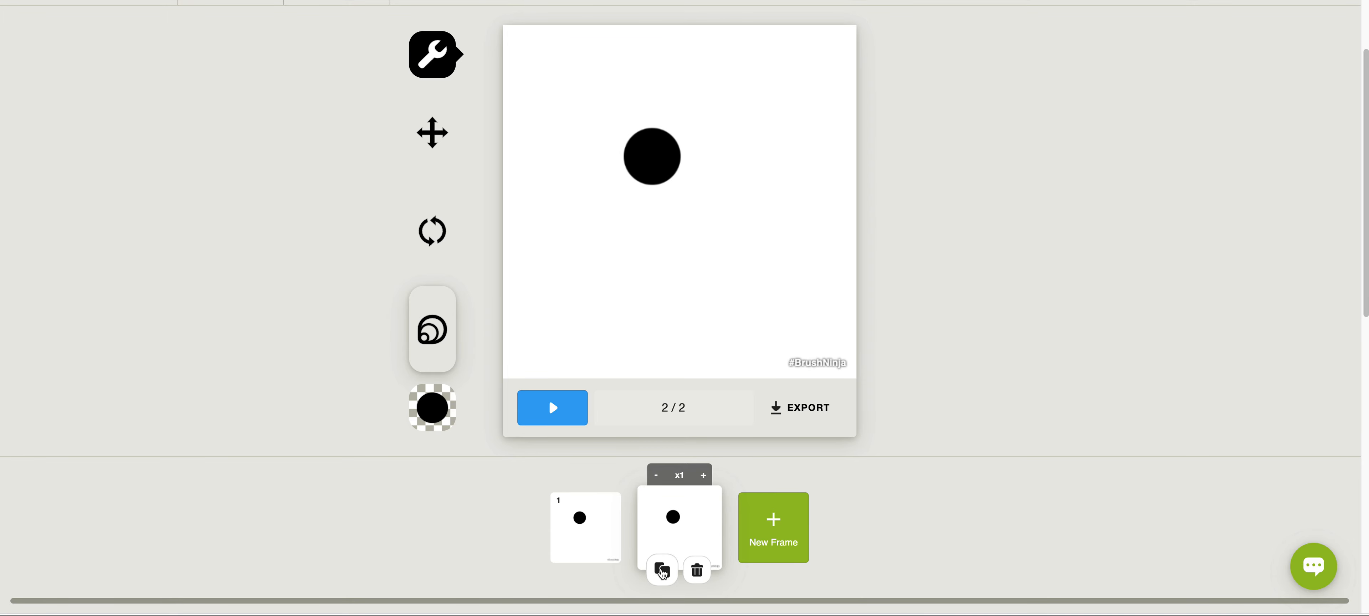
pyautogui.click(662, 569)
pyautogui.moveTo(651, 156); pyautogui.dragTo(667, 178)
# - Add two more duplicate frames with progressively smaller circles and play back the five-frame animation
pyautogui.click(714, 577)
pyautogui.click(755, 570)
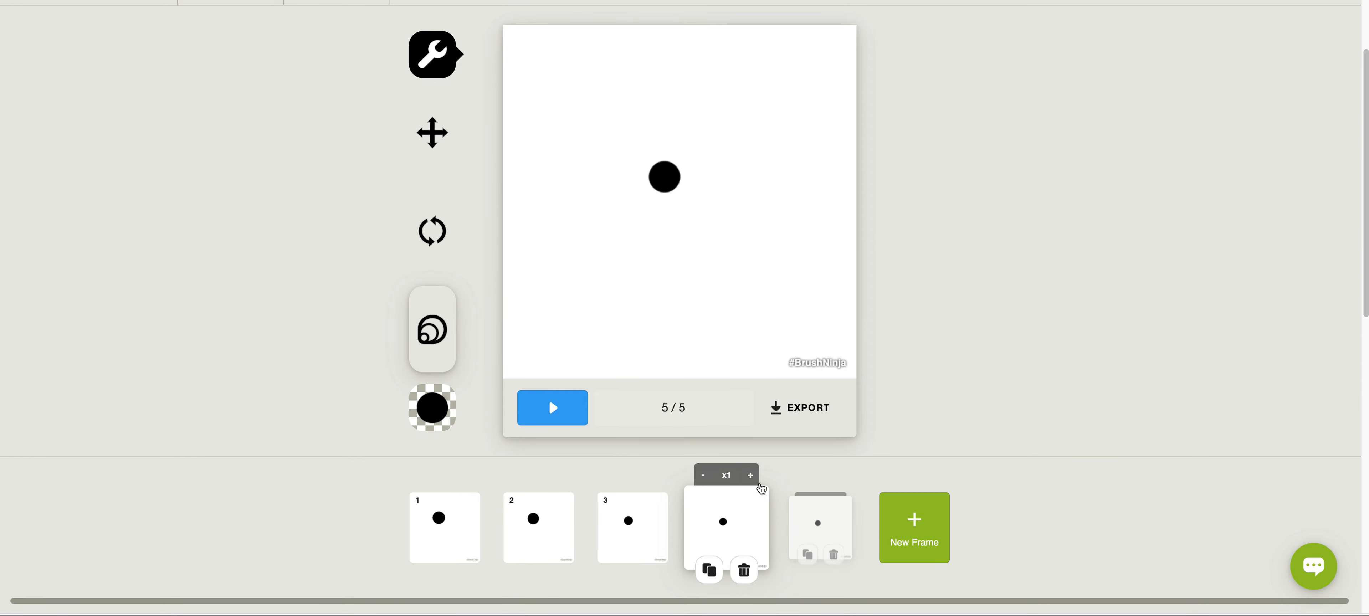
pyautogui.moveTo(675, 179); pyautogui.dragTo(674, 189)
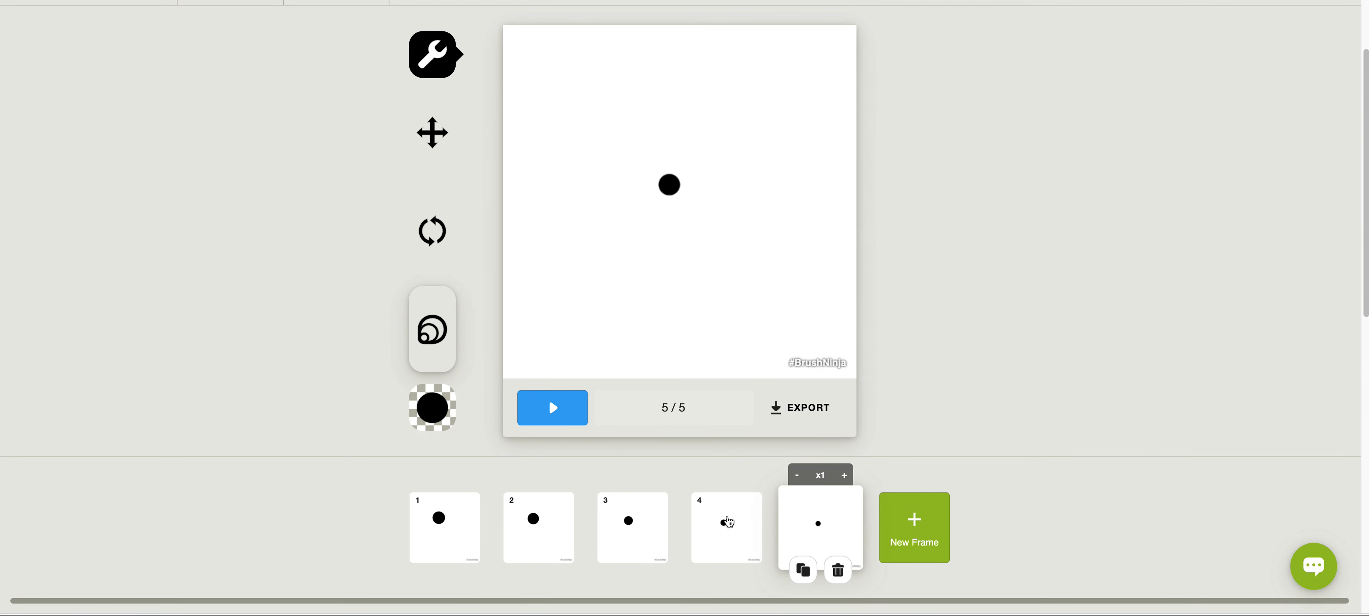
pyautogui.click(553, 407)
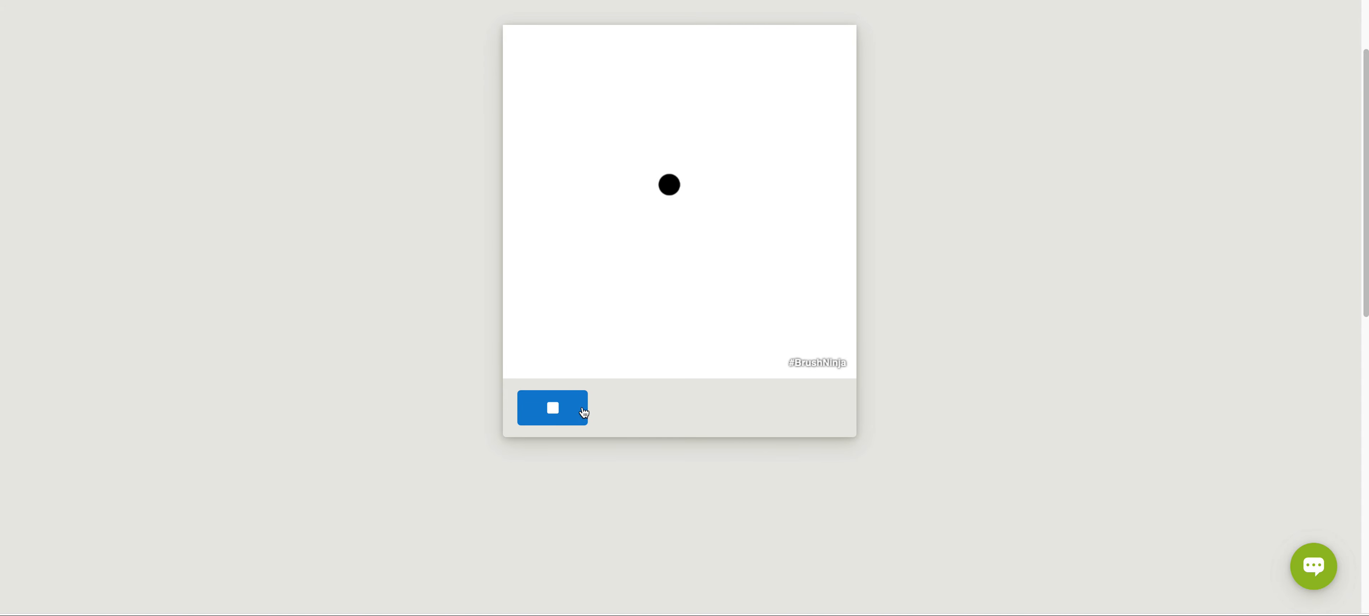
pyautogui.click(552, 407)
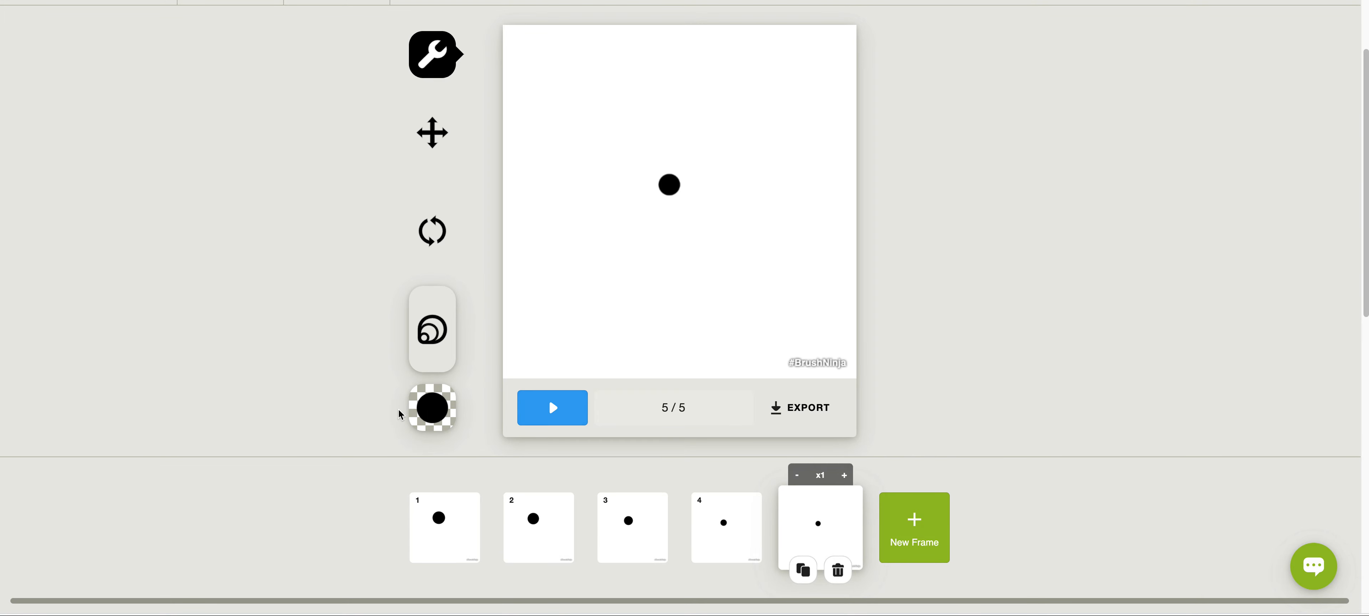
# - Set the animation to 5 frames per second with #shack as the animation credits, and play it back
pyautogui.moveTo(1364, 303); pyautogui.dragTo(1364, 265)
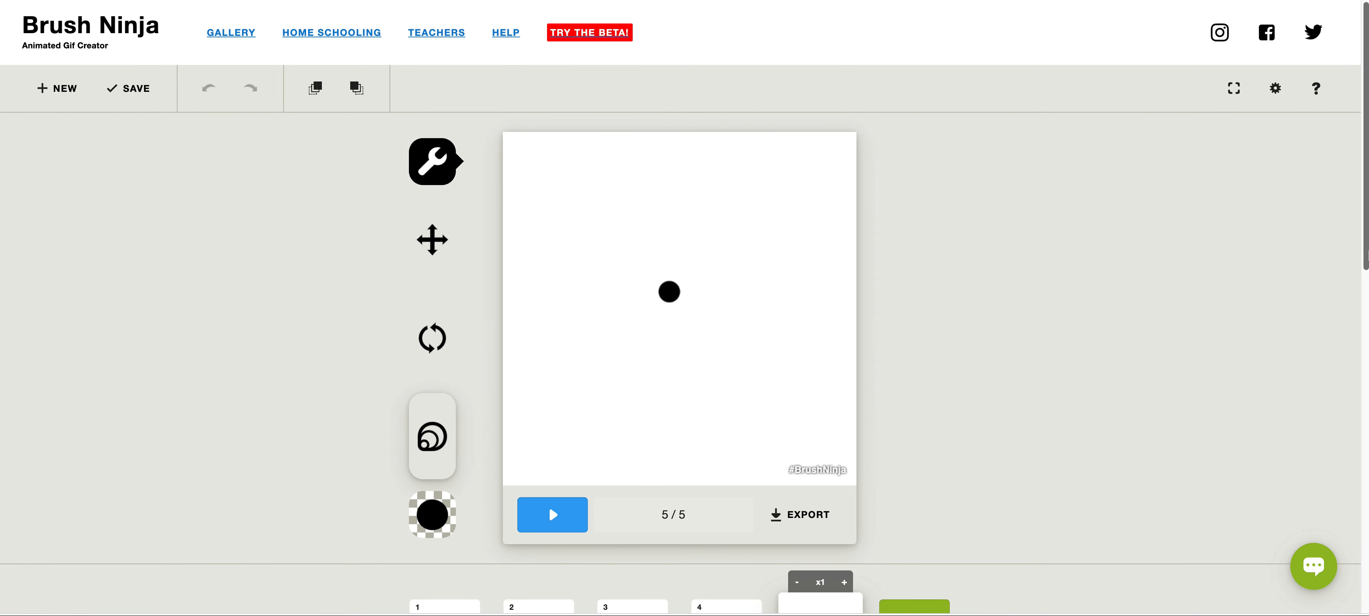
pyautogui.click(1276, 88)
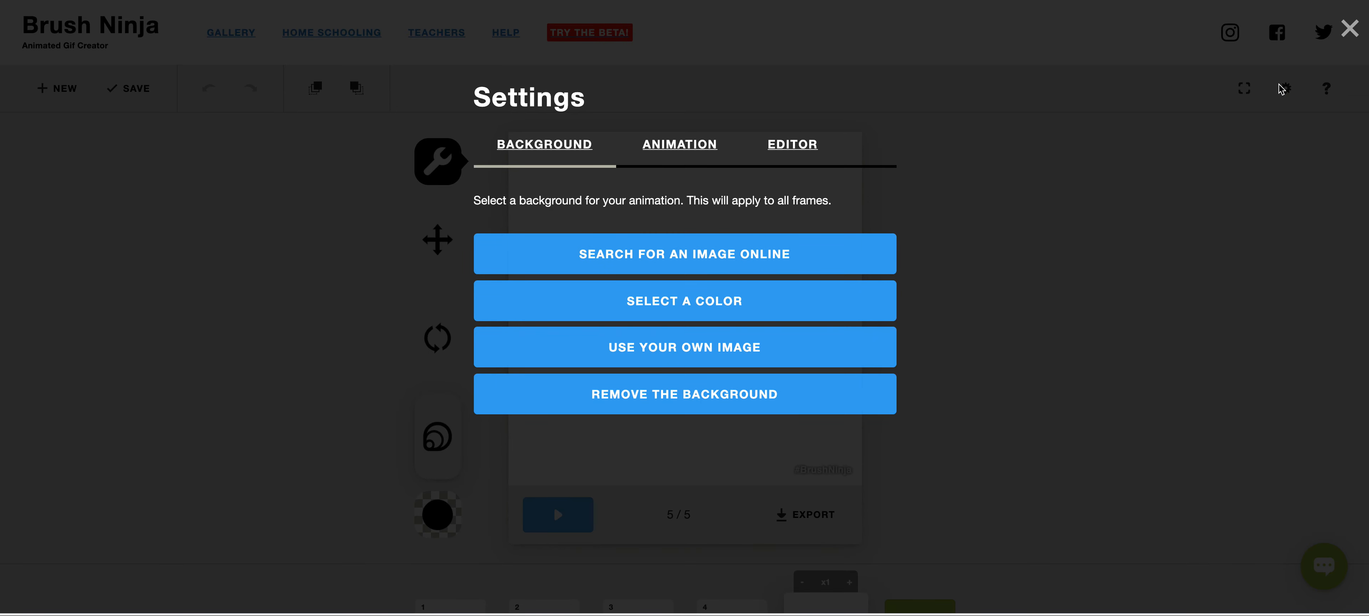
pyautogui.click(700, 151)
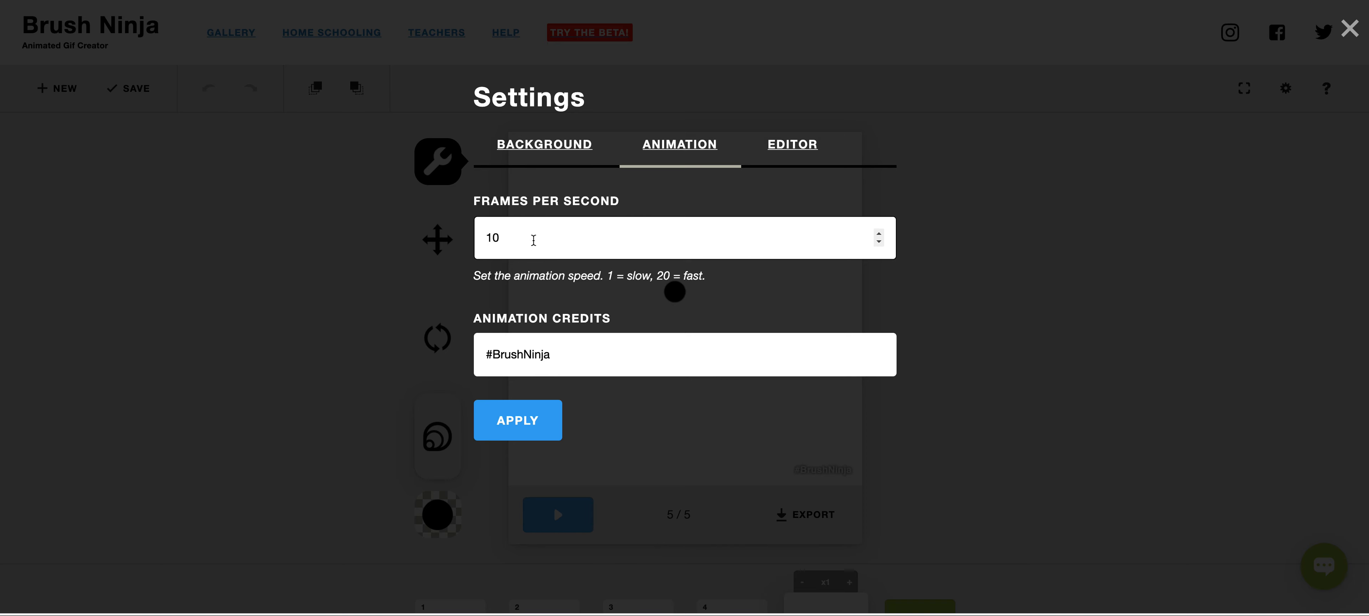
pyautogui.moveTo(532, 238); pyautogui.dragTo(483, 237)
pyautogui.write('5')
pyautogui.moveTo(555, 354); pyautogui.dragTo(495, 356)
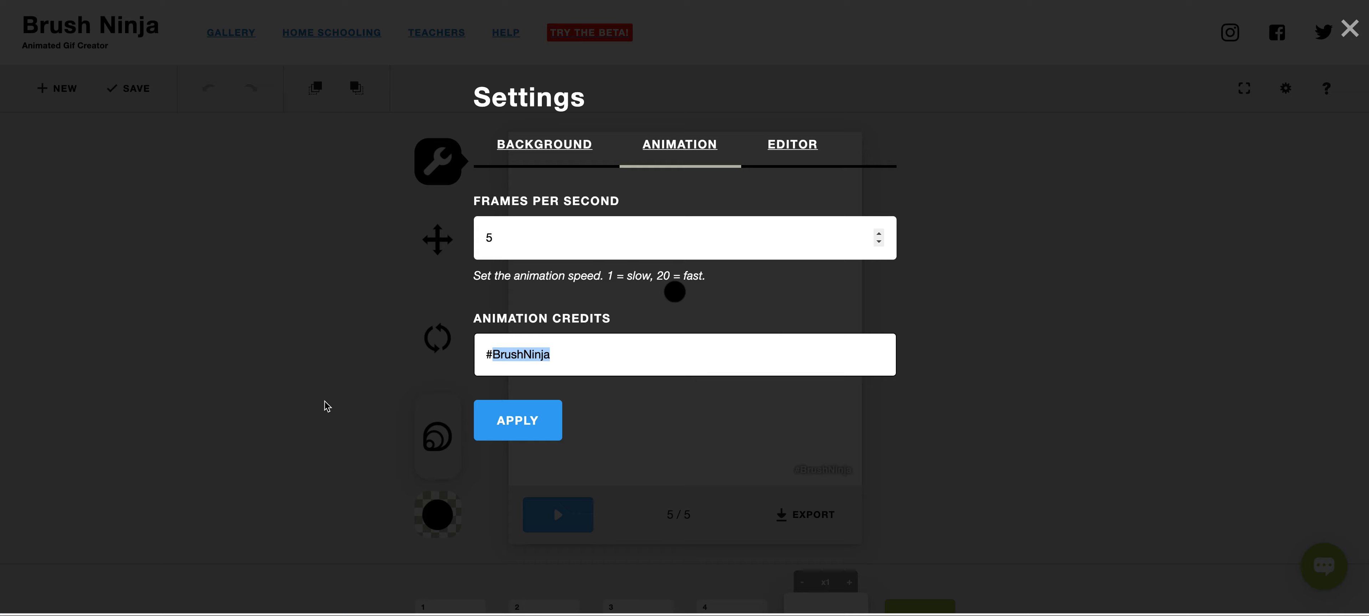
pyautogui.write('shack')
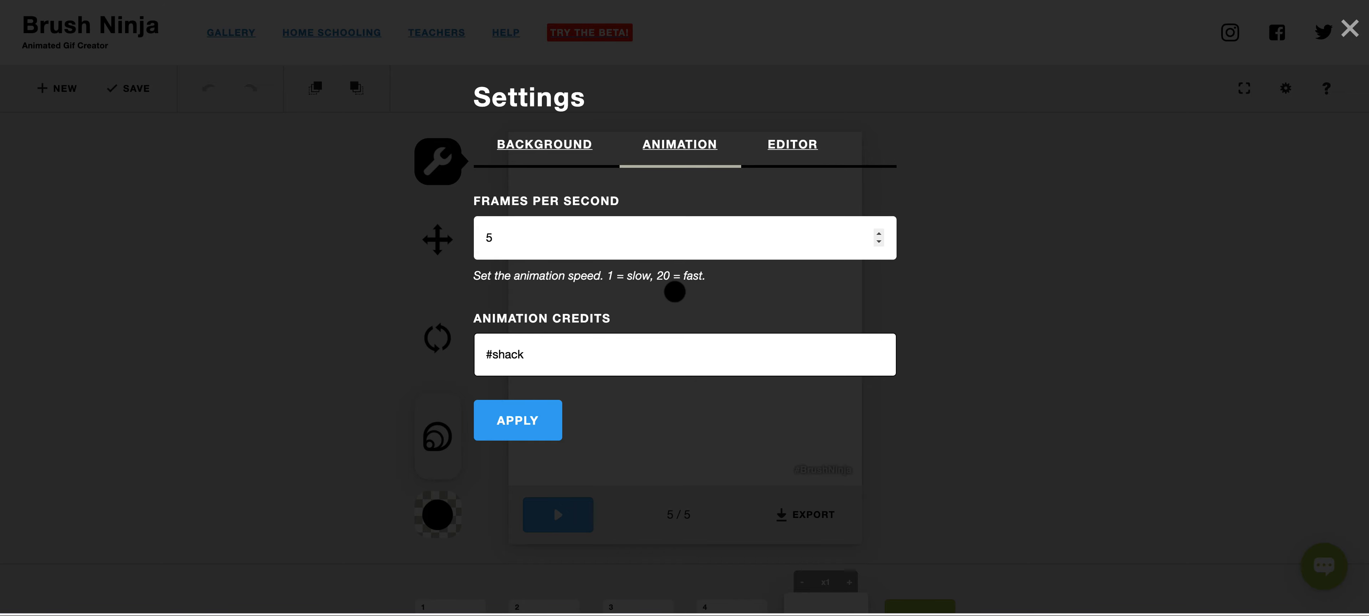
pyautogui.click(501, 422)
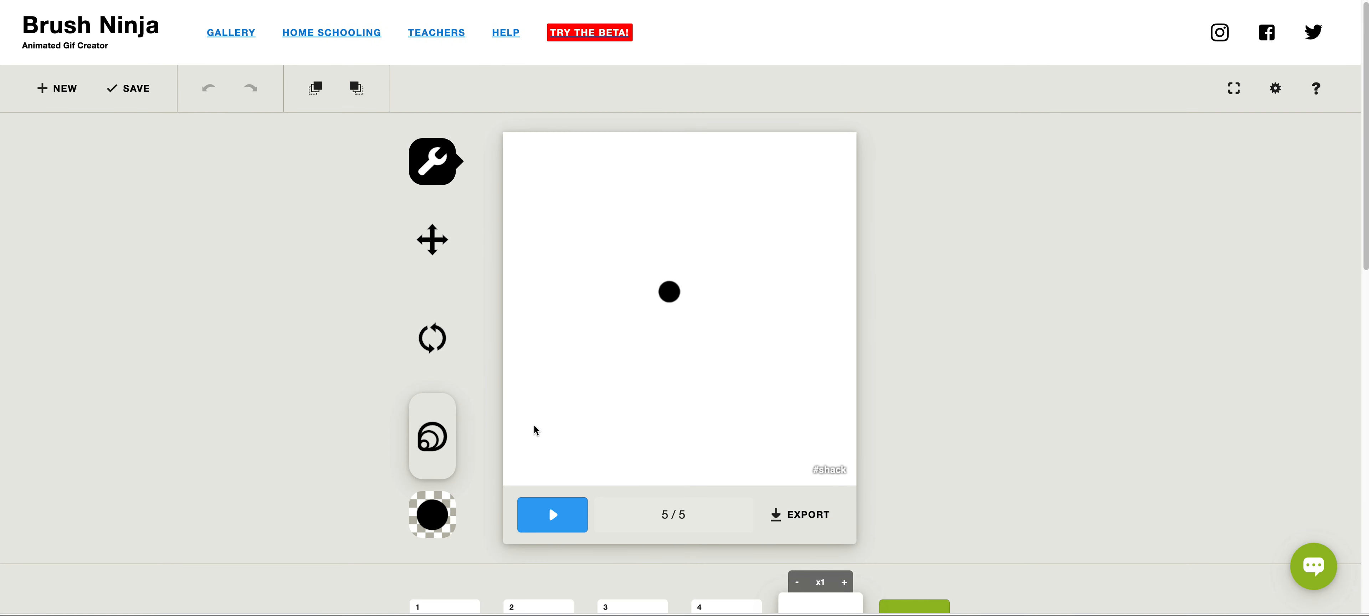
pyautogui.click(553, 517)
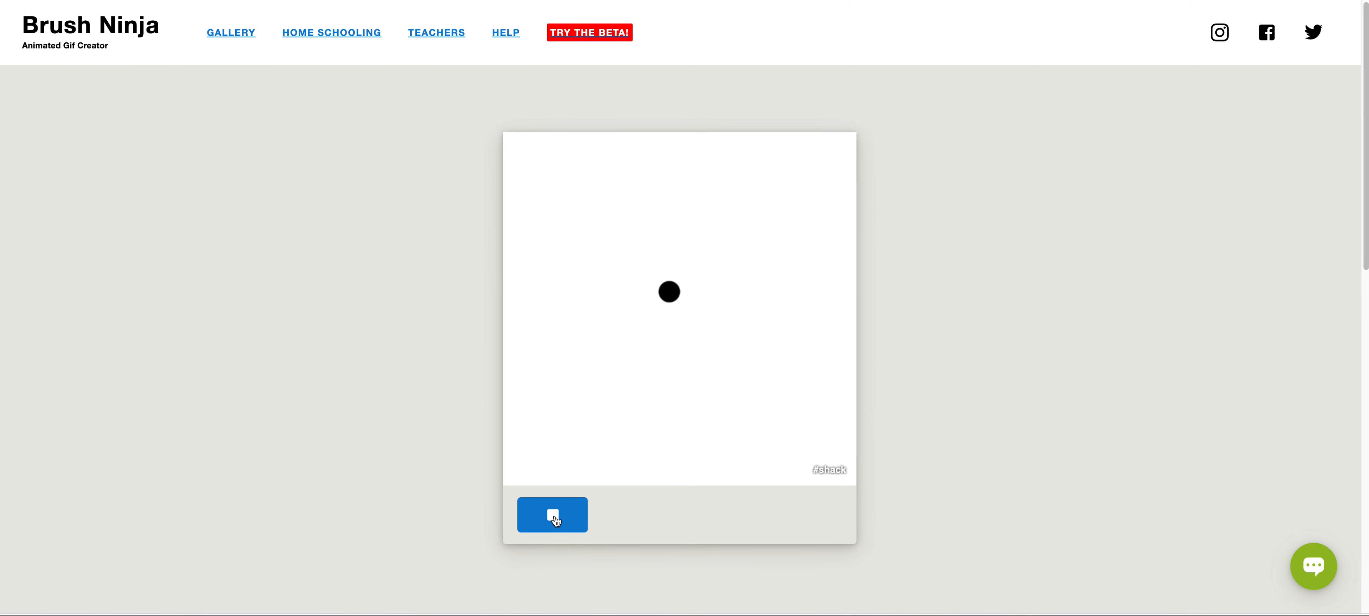
pyautogui.click(553, 519)
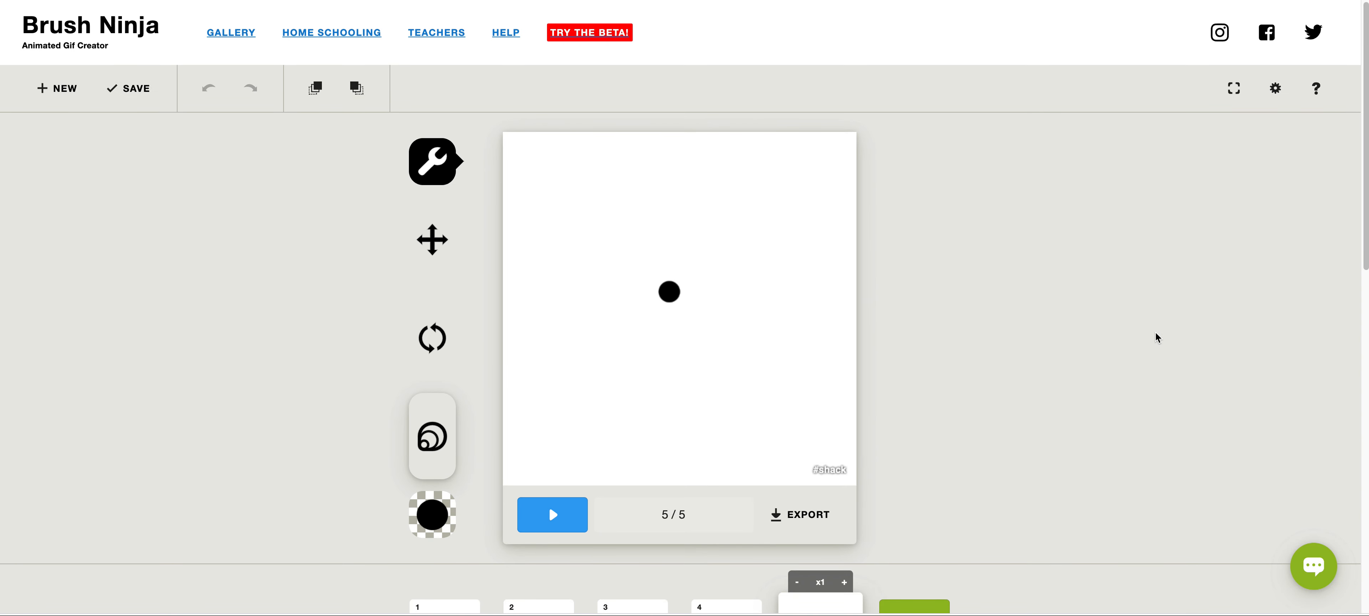
# - Export the animation as an animated GIF, save the file and return to the editor
pyautogui.moveTo(1365, 230); pyautogui.dragTo(1365, 272)
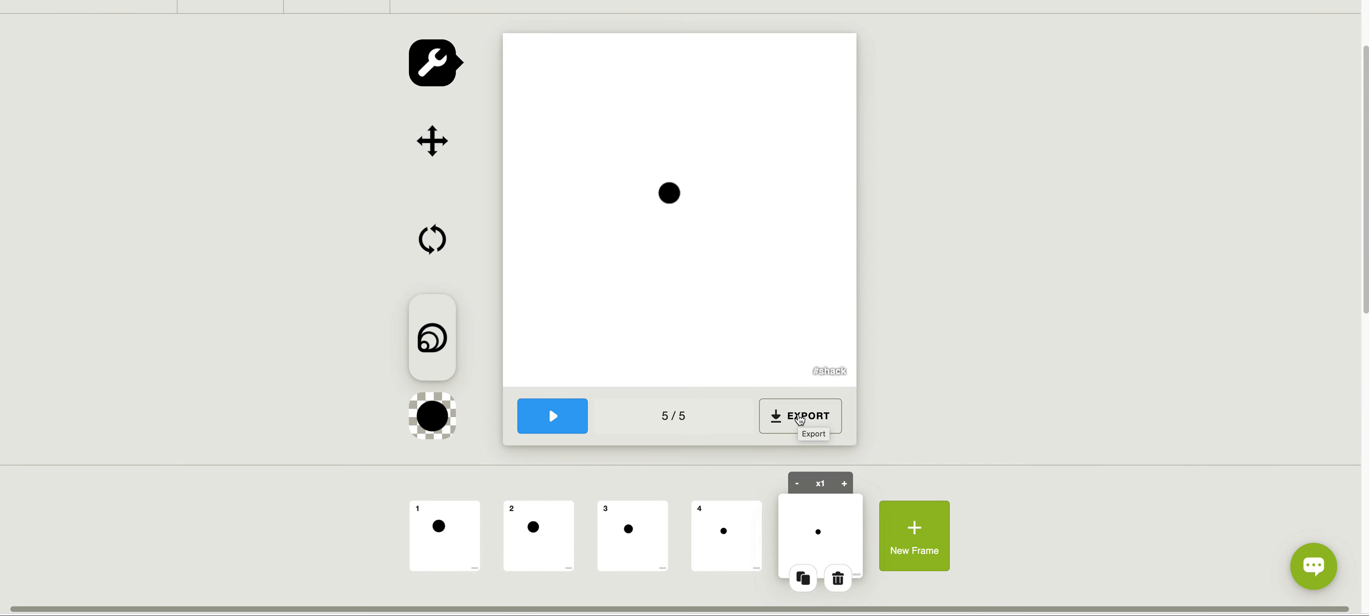
pyautogui.click(799, 420)
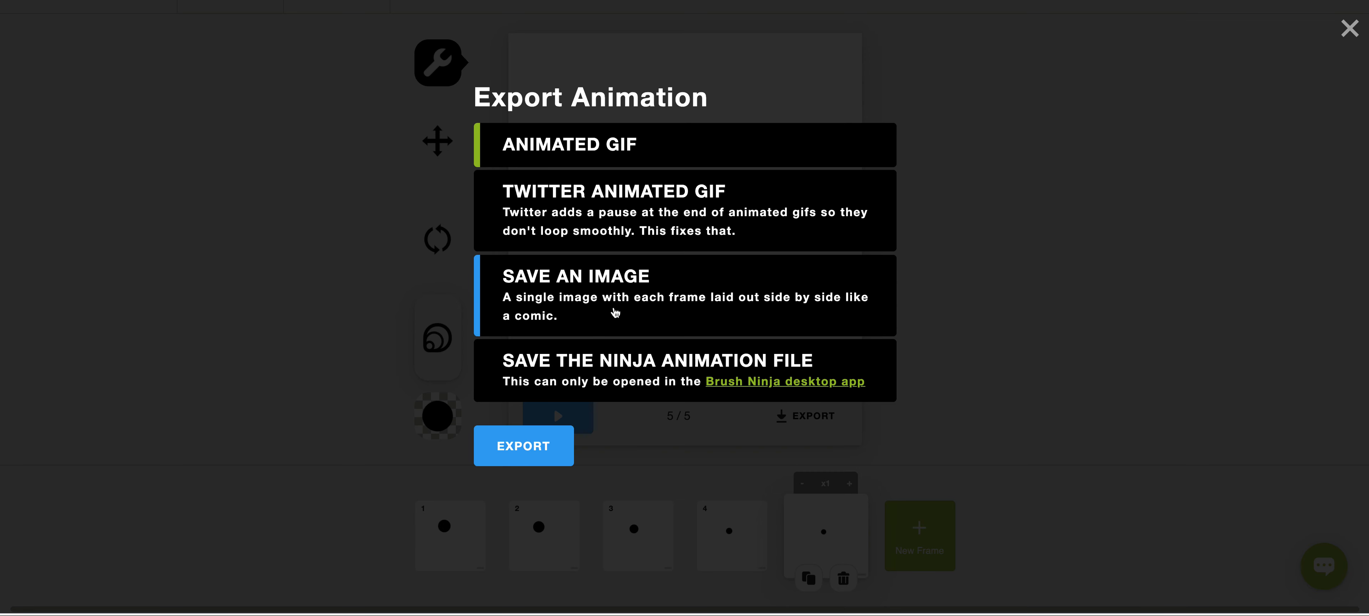
pyautogui.click(528, 447)
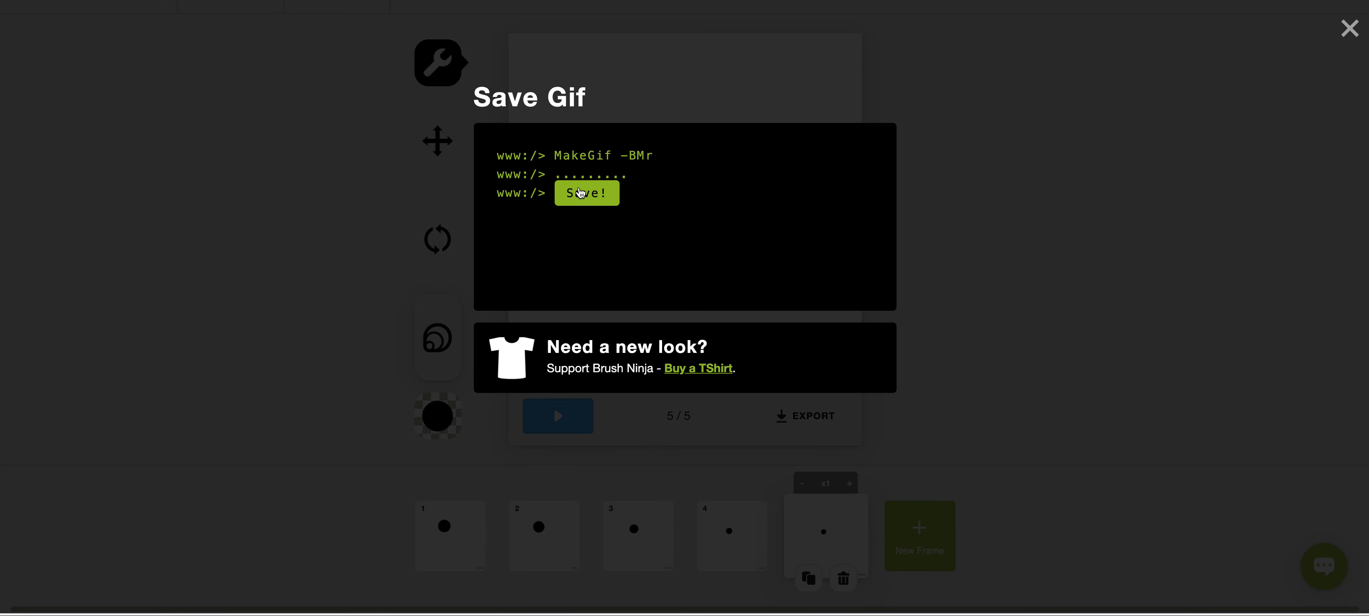
pyautogui.click(580, 194)
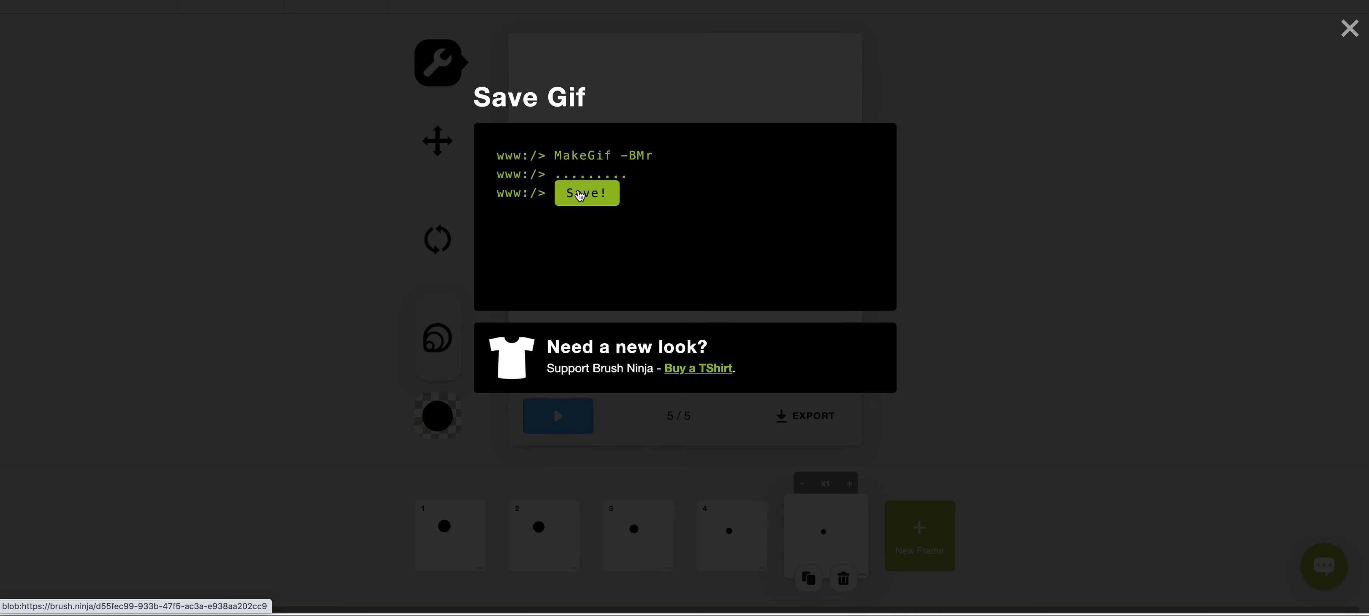
pyautogui.click(580, 196)
pyautogui.click(1339, 28)
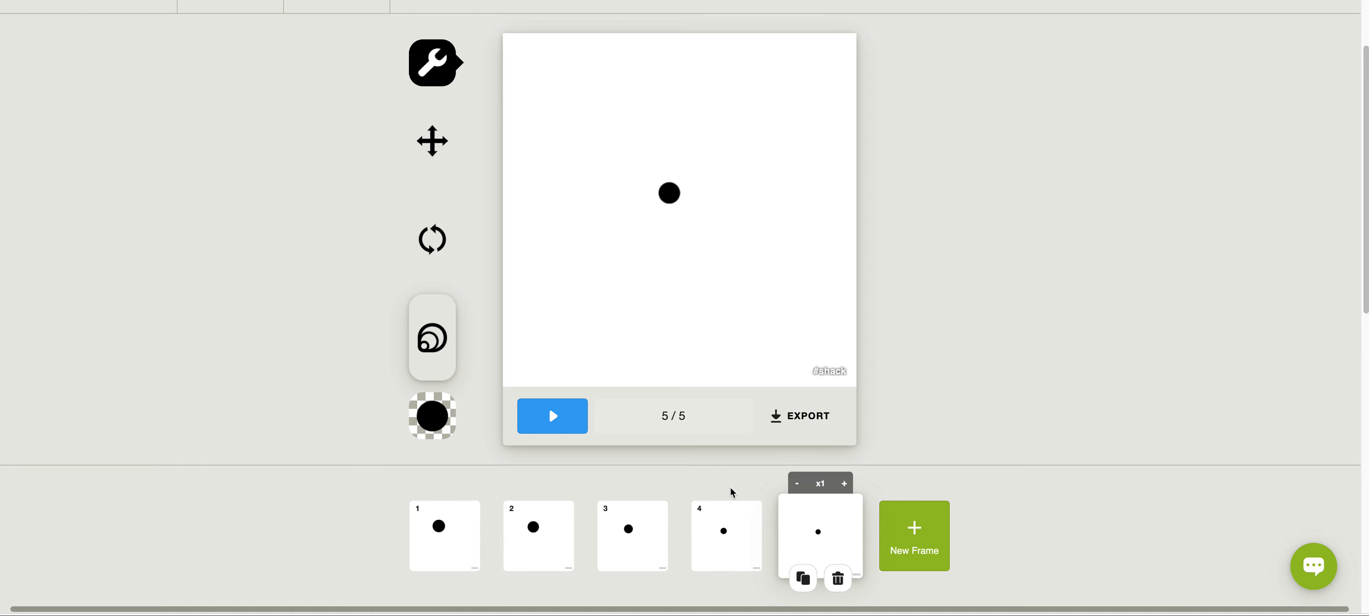
# - Set the first frame's repeat count to x5 and play back the animation
pyautogui.click(738, 499)
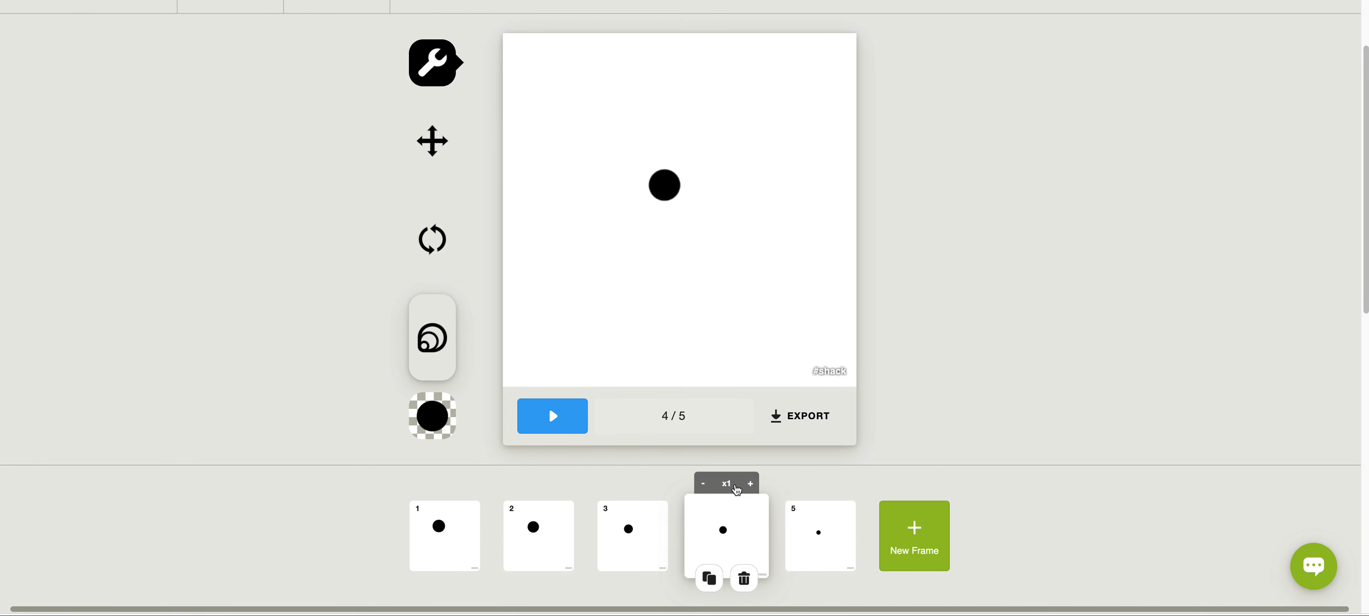
pyautogui.click(444, 531)
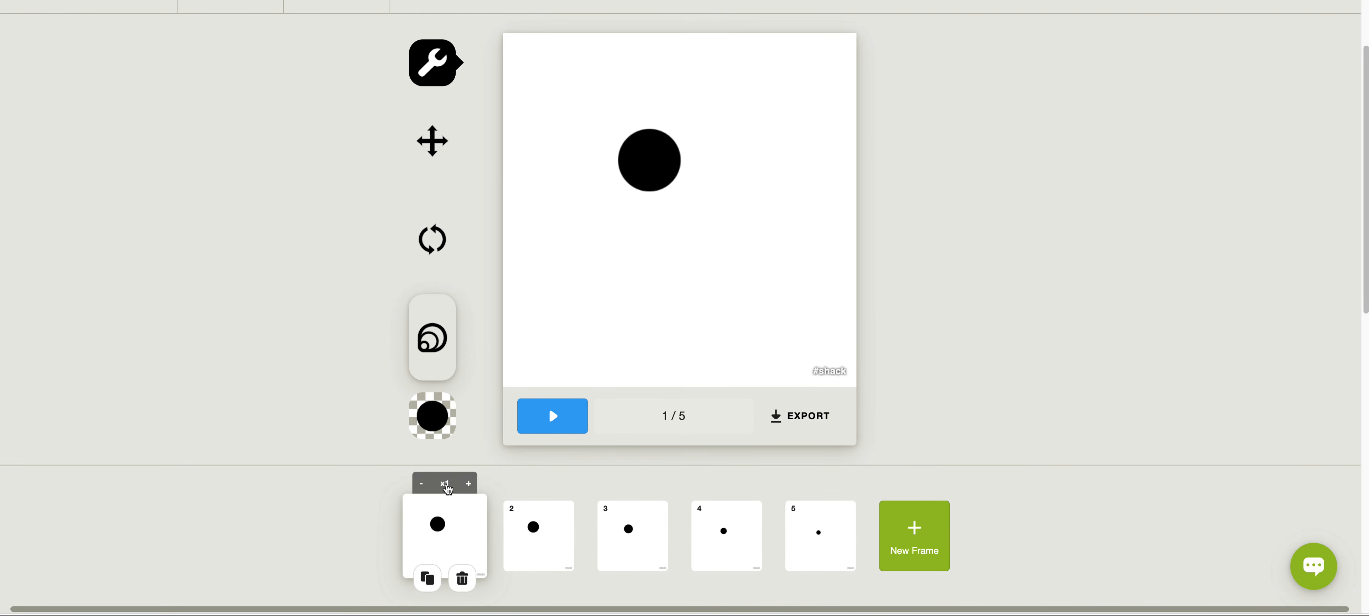
pyautogui.click(468, 484)
pyautogui.click(468, 485)
pyautogui.click(468, 485)
pyautogui.click(468, 485)
pyautogui.click(566, 414)
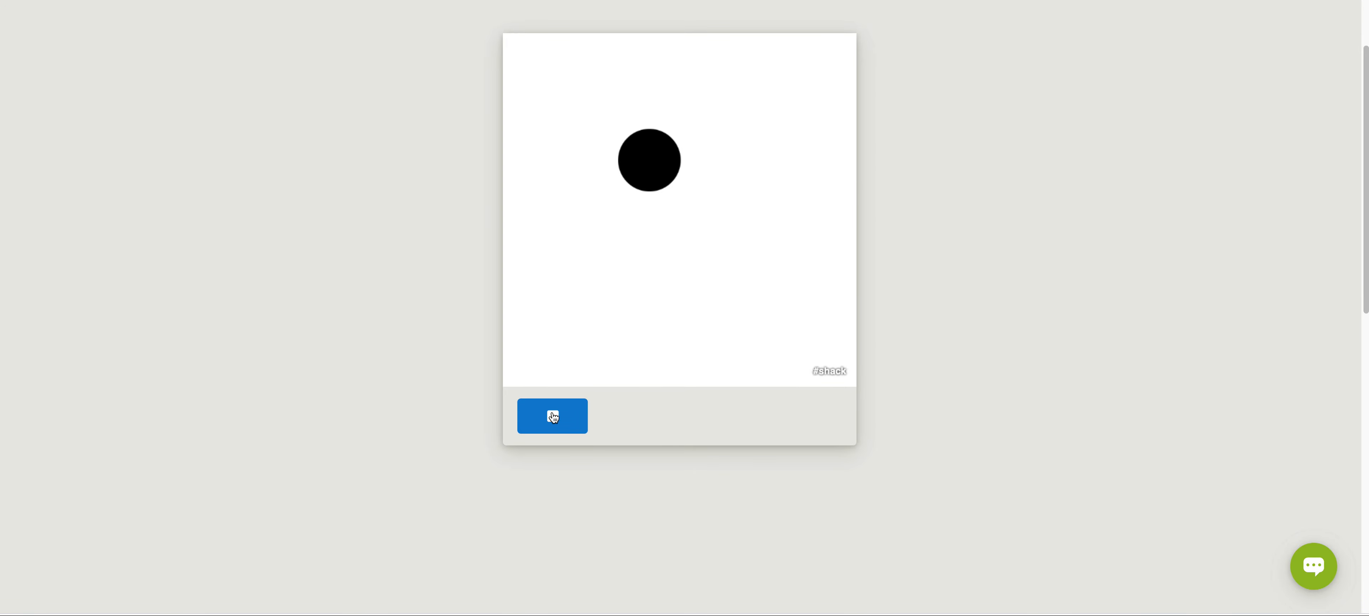
pyautogui.click(552, 417)
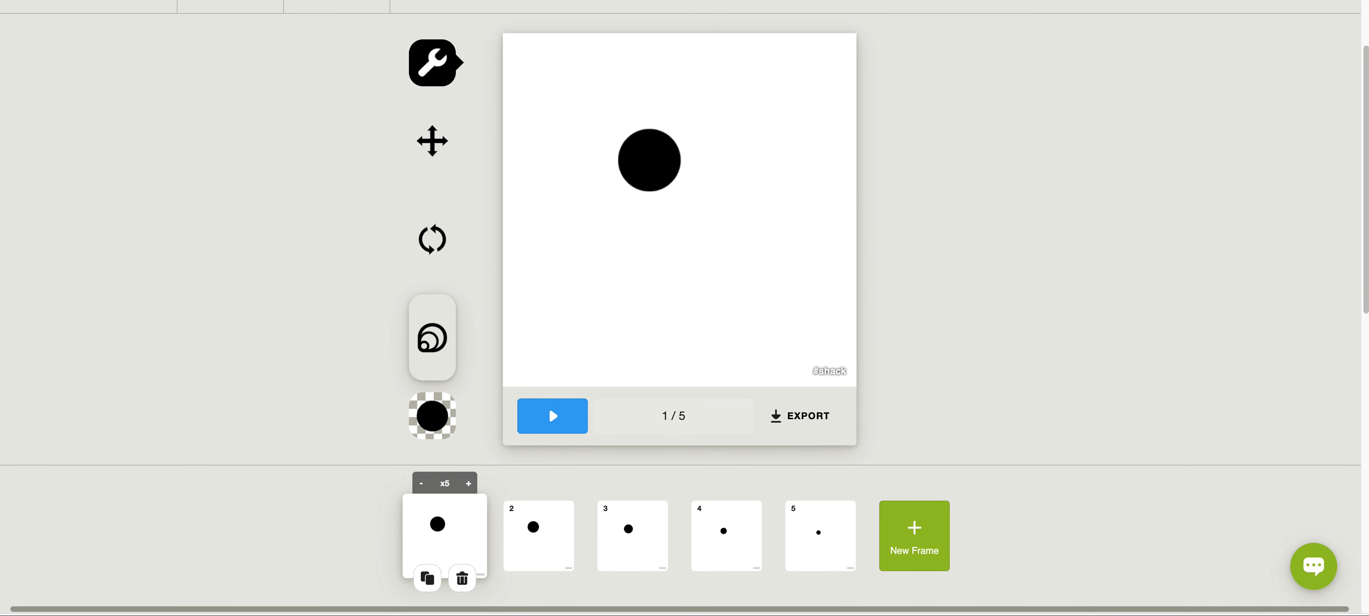
# - Turn on onion skinning for the preceding frames and view frames 2 to 5 one after another
pyautogui.scroll(3, 1112, 169)
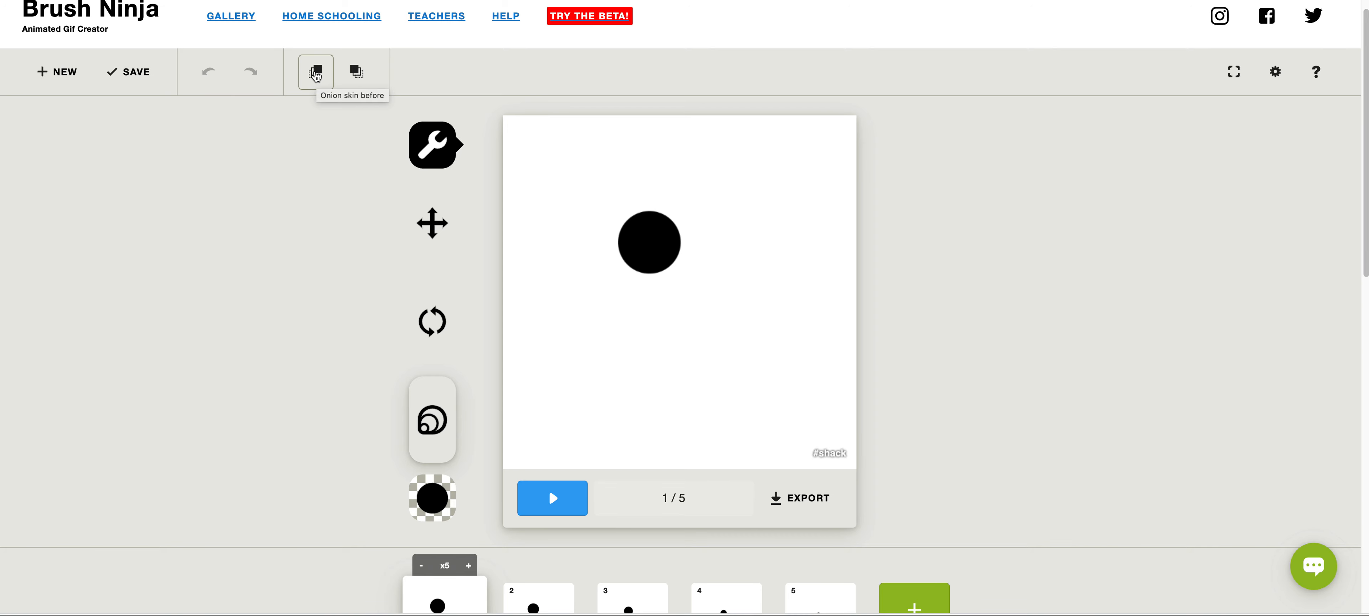
pyautogui.click(315, 76)
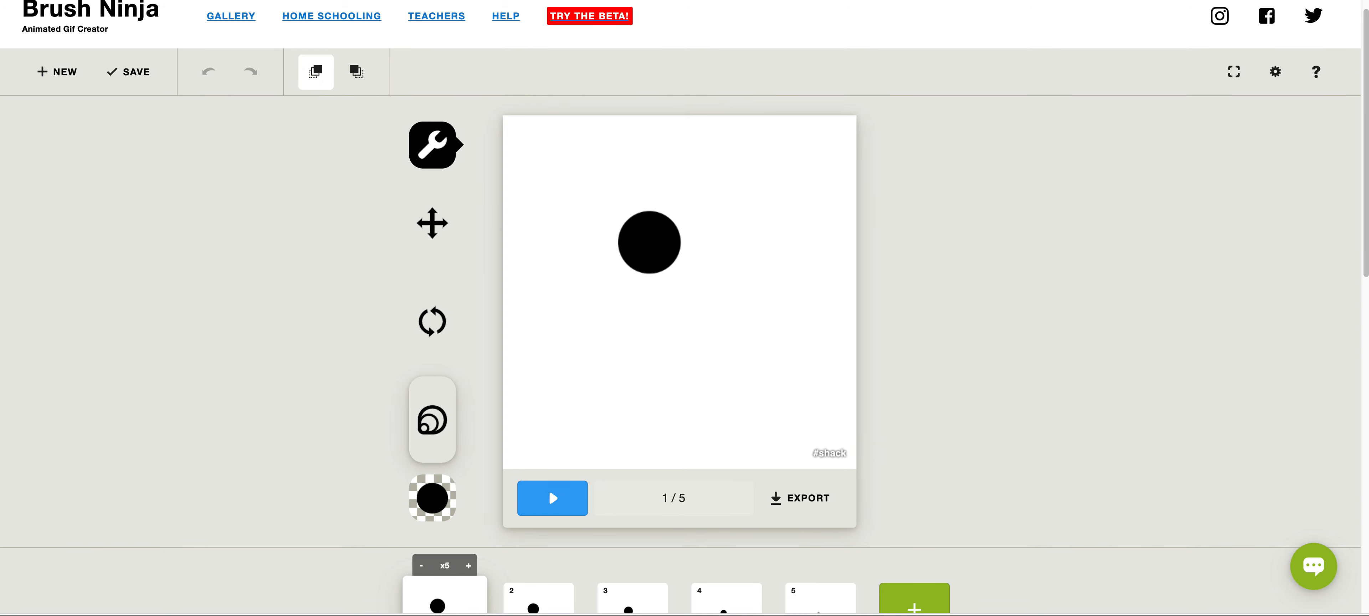
pyautogui.scroll(-2, 680, 319)
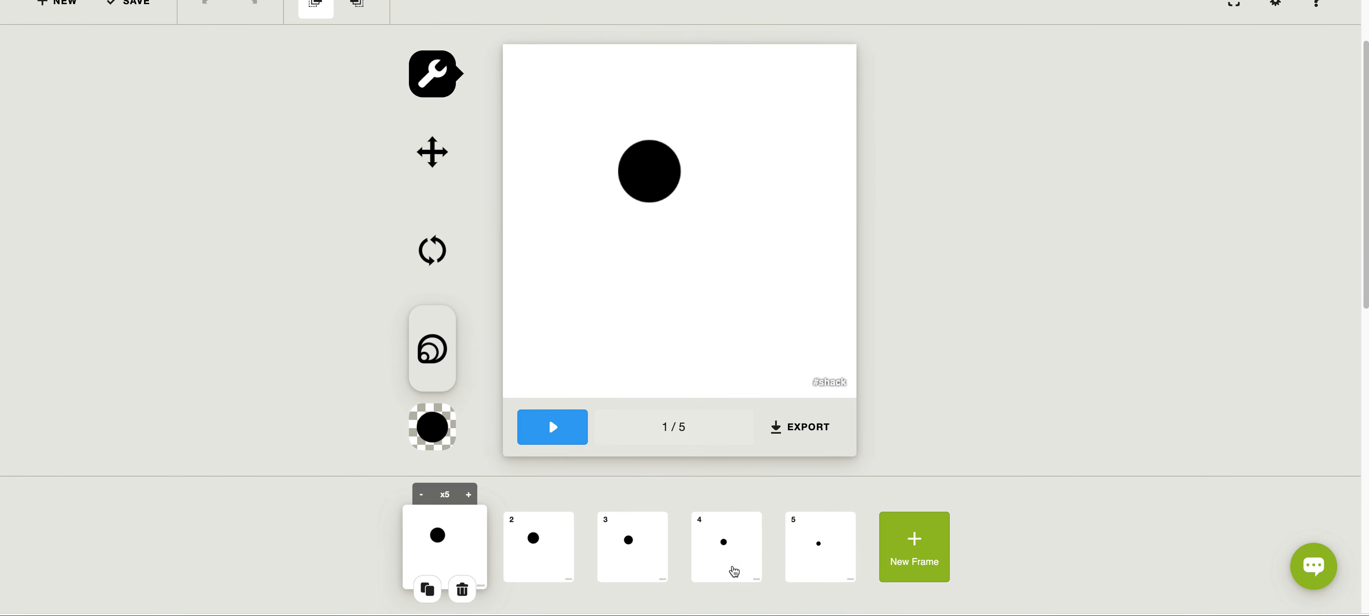
pyautogui.click(534, 569)
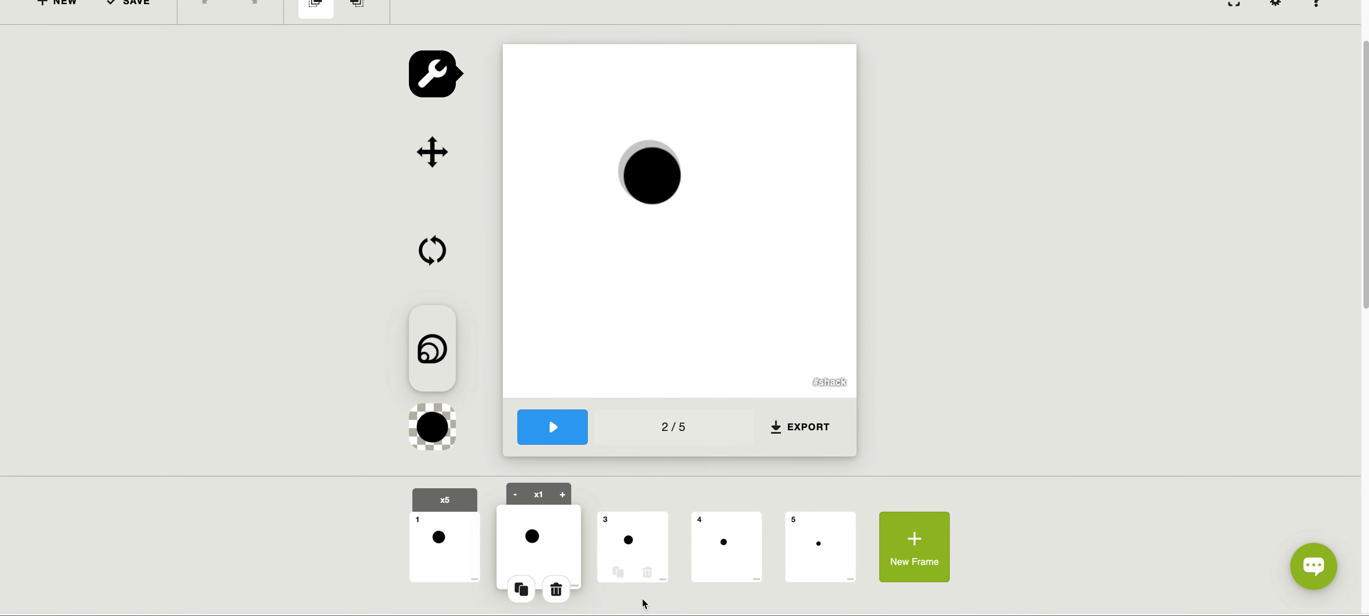
pyautogui.click(636, 566)
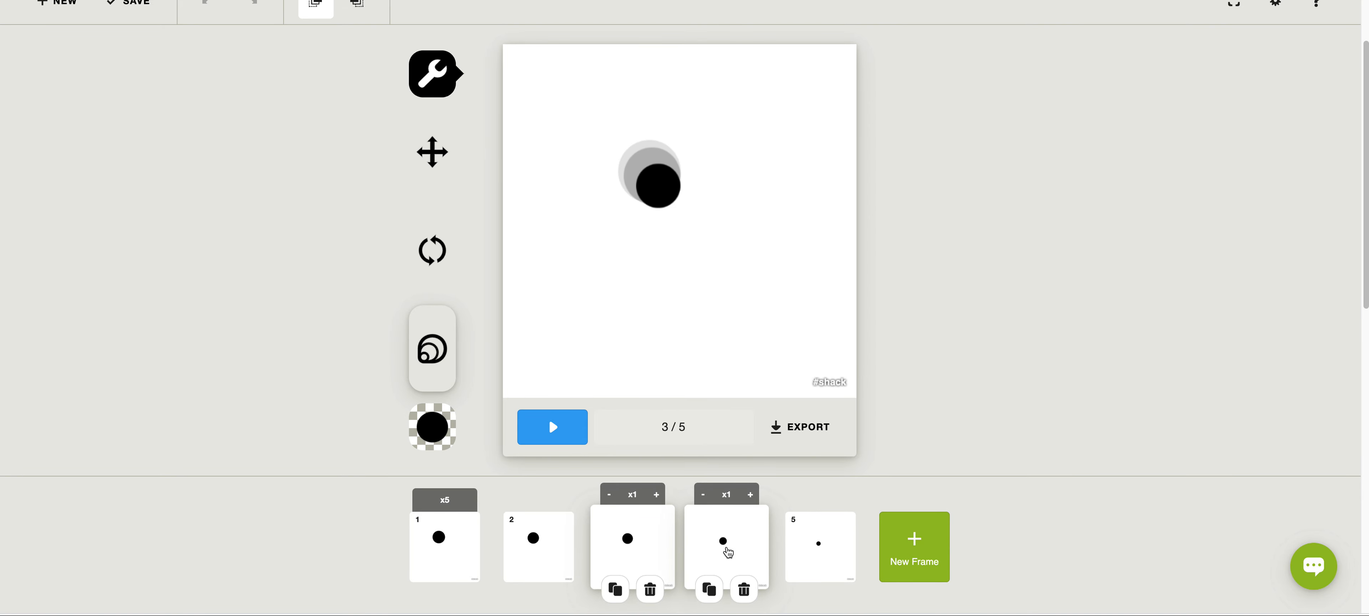
pyautogui.click(743, 555)
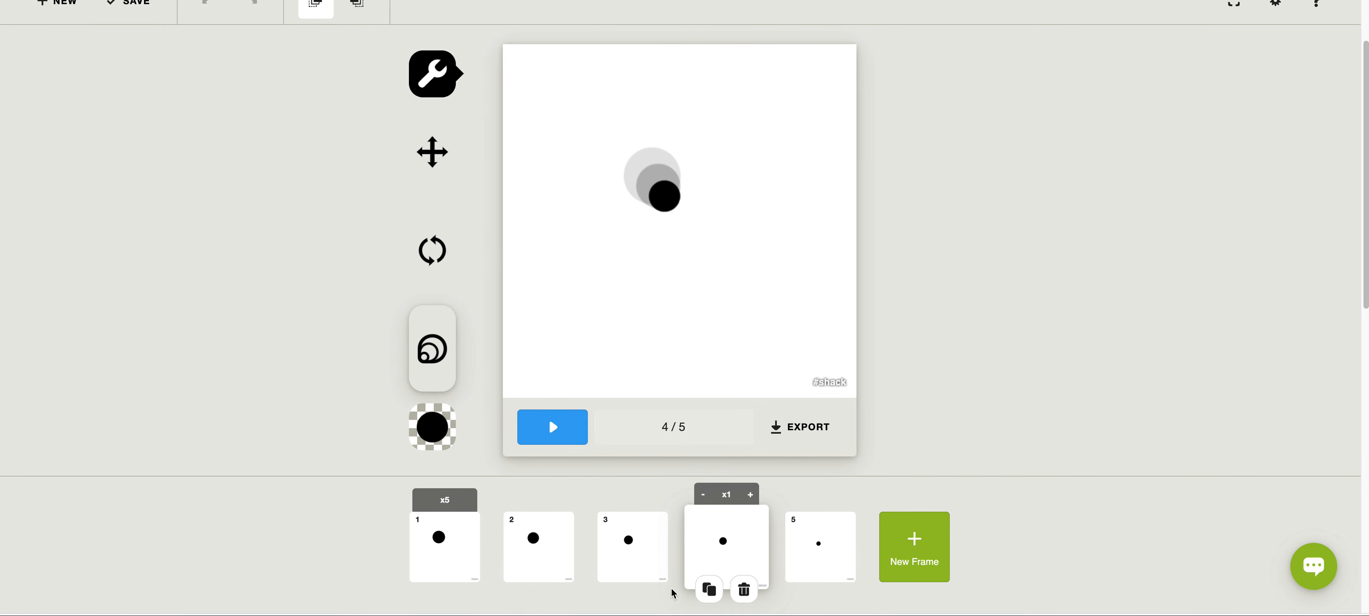
pyautogui.click(833, 568)
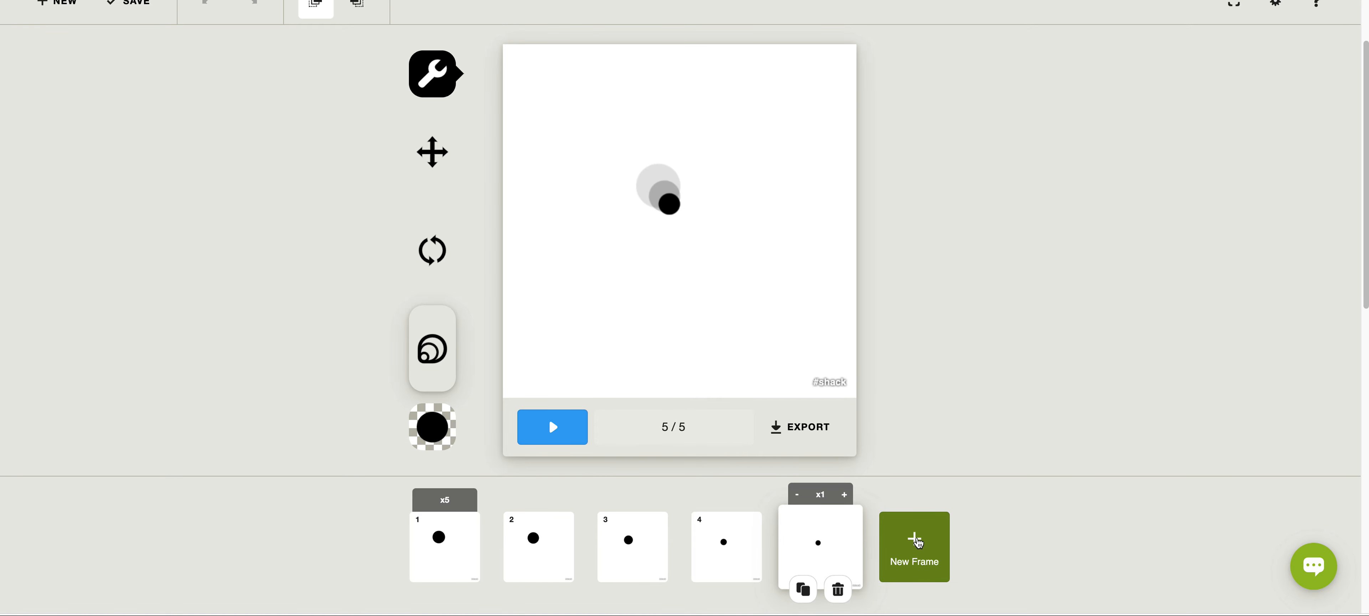
# - Add a sixth frame as a duplicate of frame 5 with a slightly smaller circle, and play back the animation
pyautogui.click(928, 548)
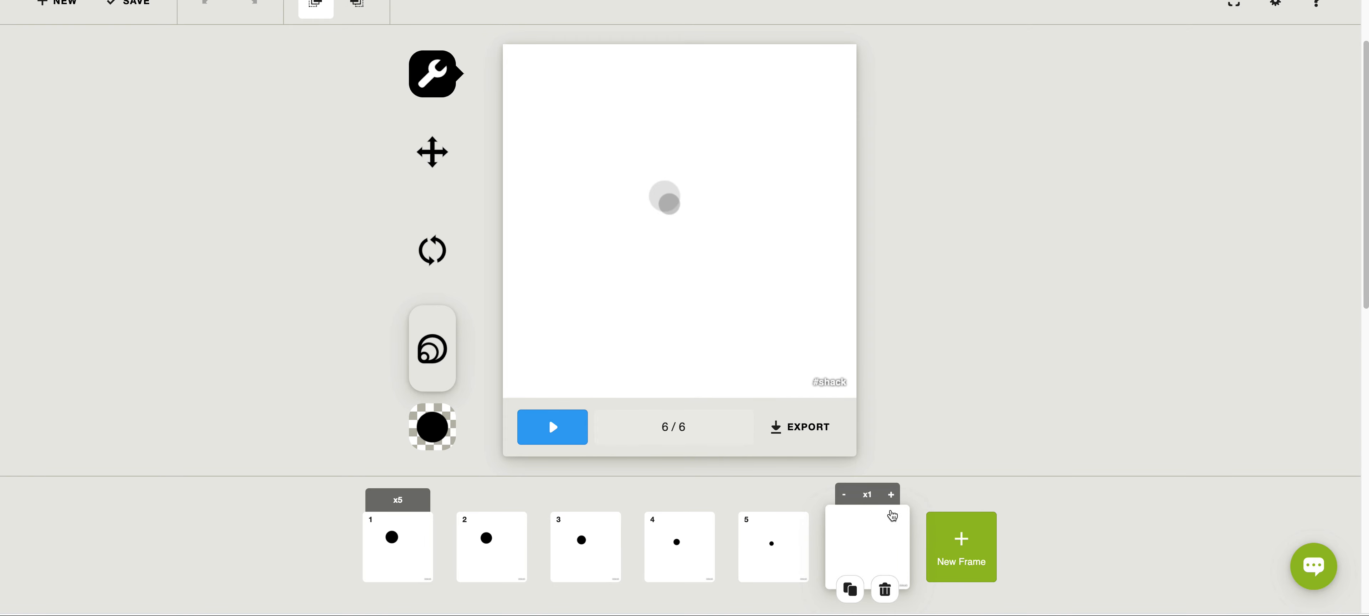
pyautogui.click(885, 590)
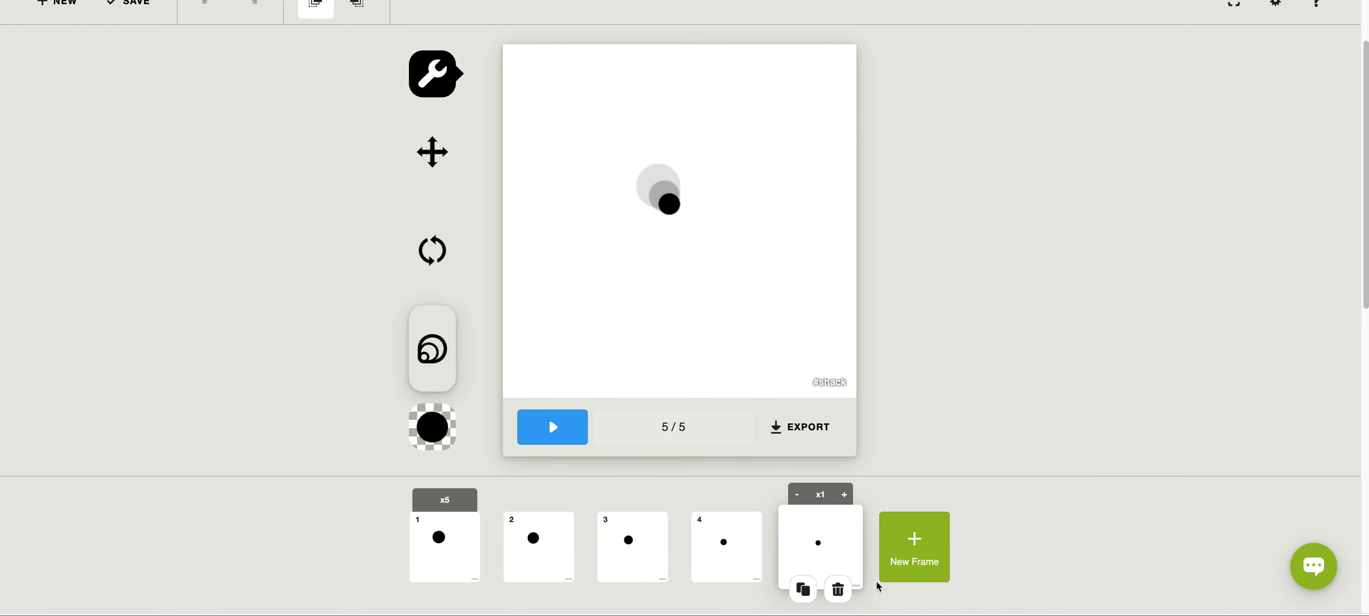
pyautogui.click(803, 589)
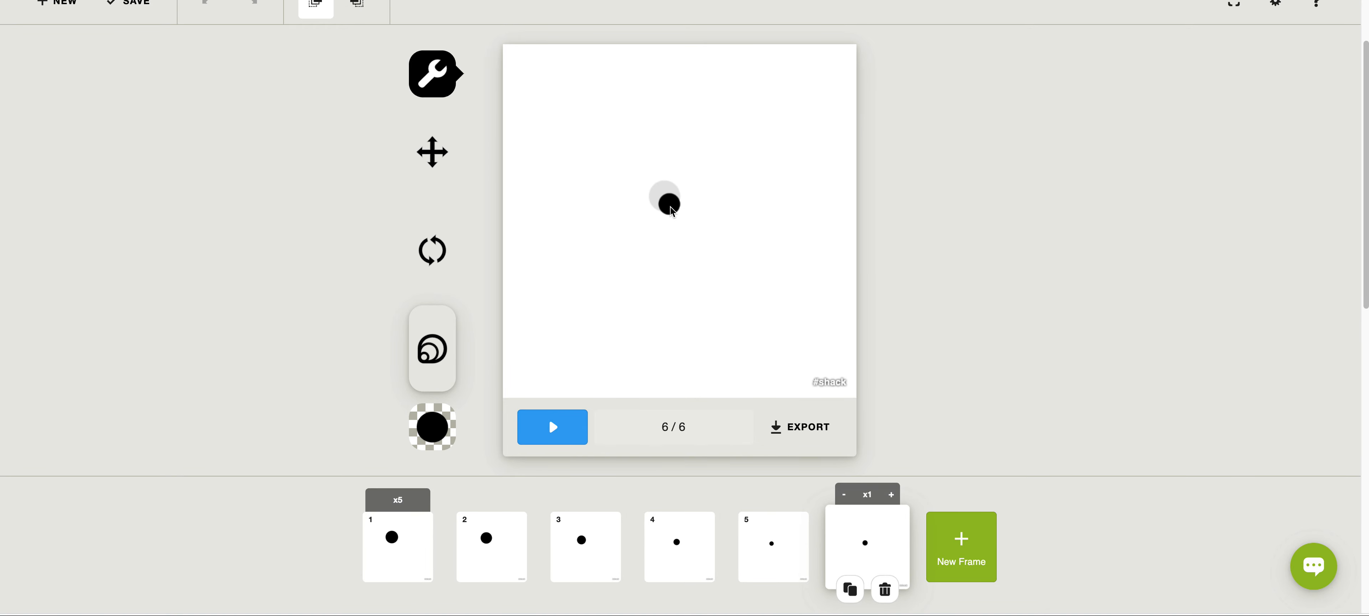
pyautogui.moveTo(670, 210); pyautogui.dragTo(674, 215)
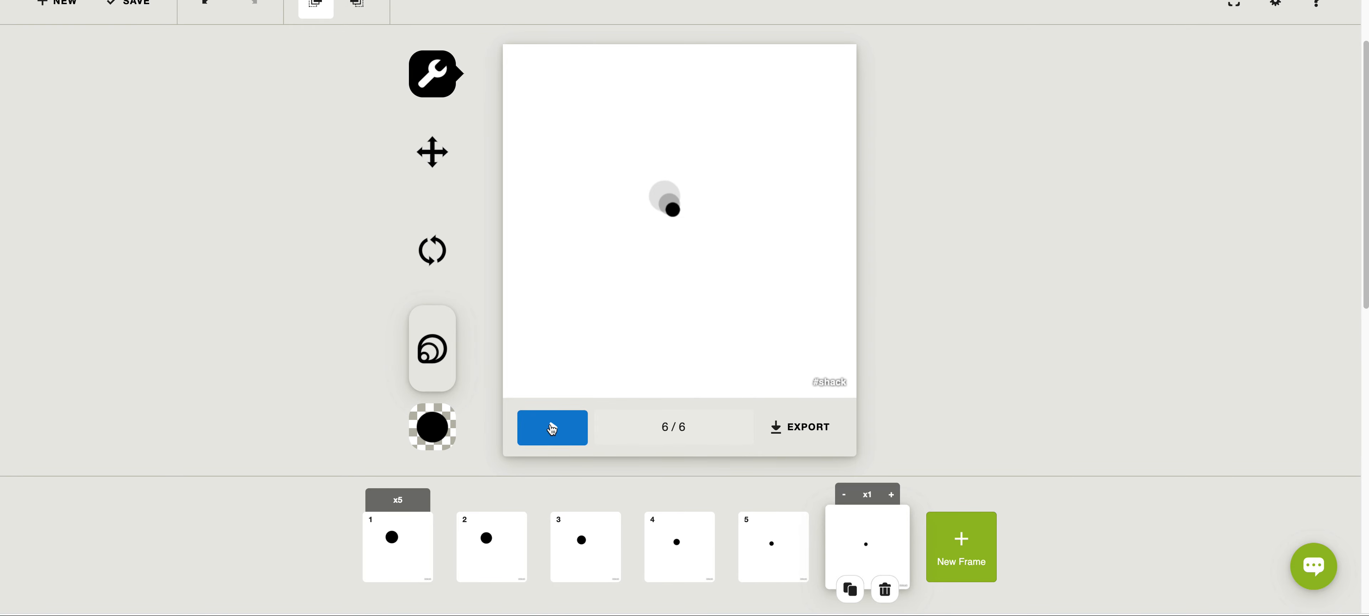
pyautogui.click(552, 428)
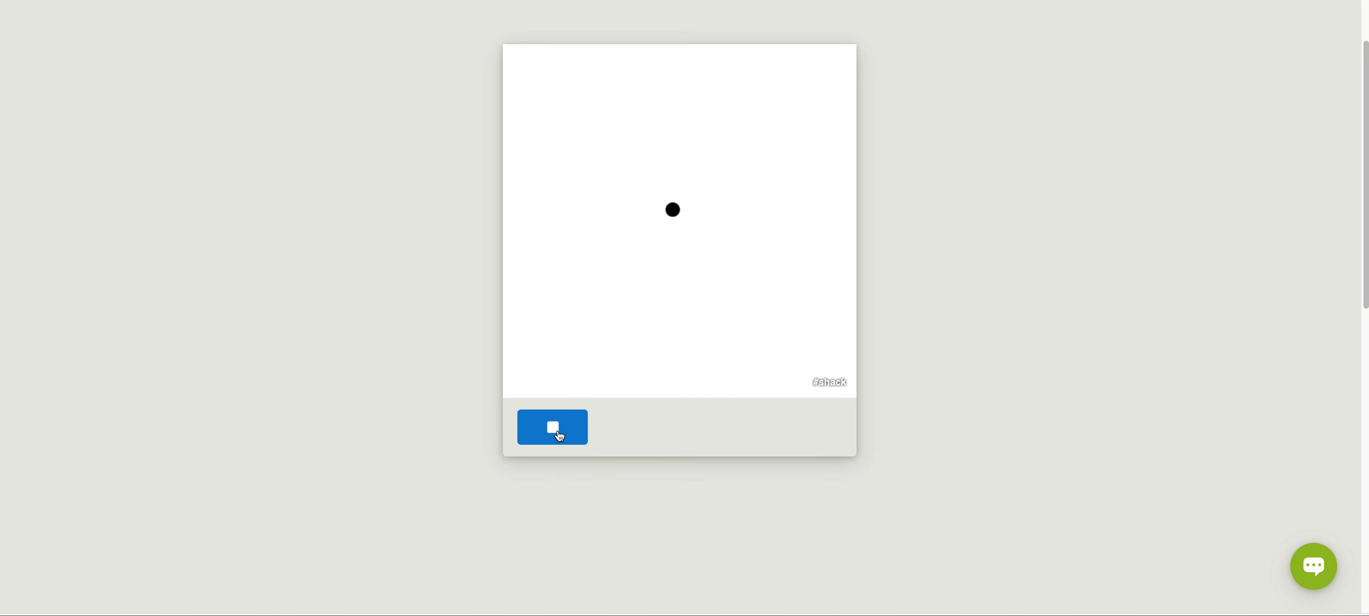
pyautogui.click(553, 426)
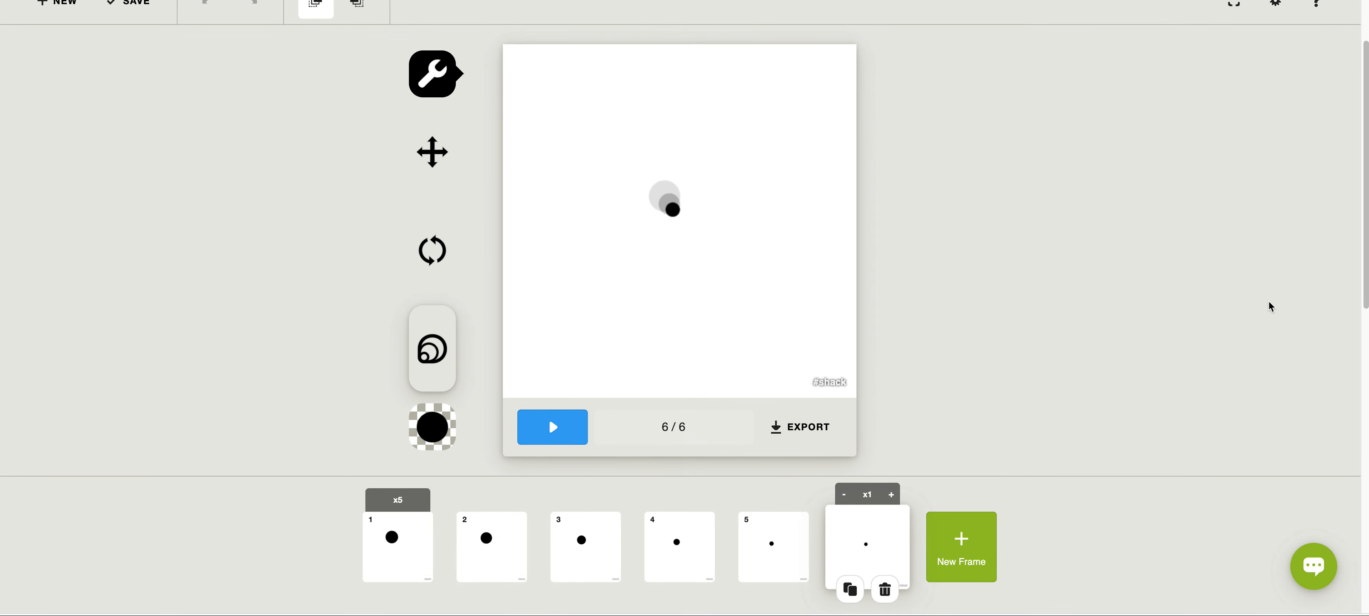
# - Show the available drawing tools, and switch to the browser tab with the exported GIF
pyautogui.scroll(3, 1360, 244)
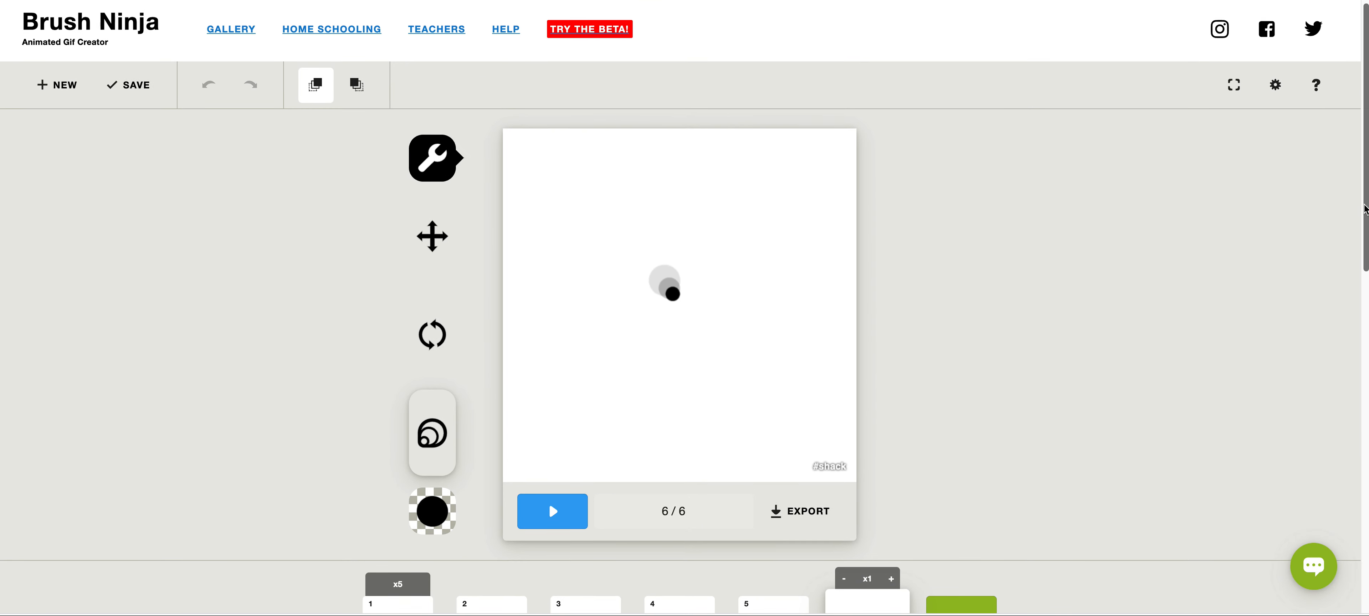
pyautogui.click(456, 163)
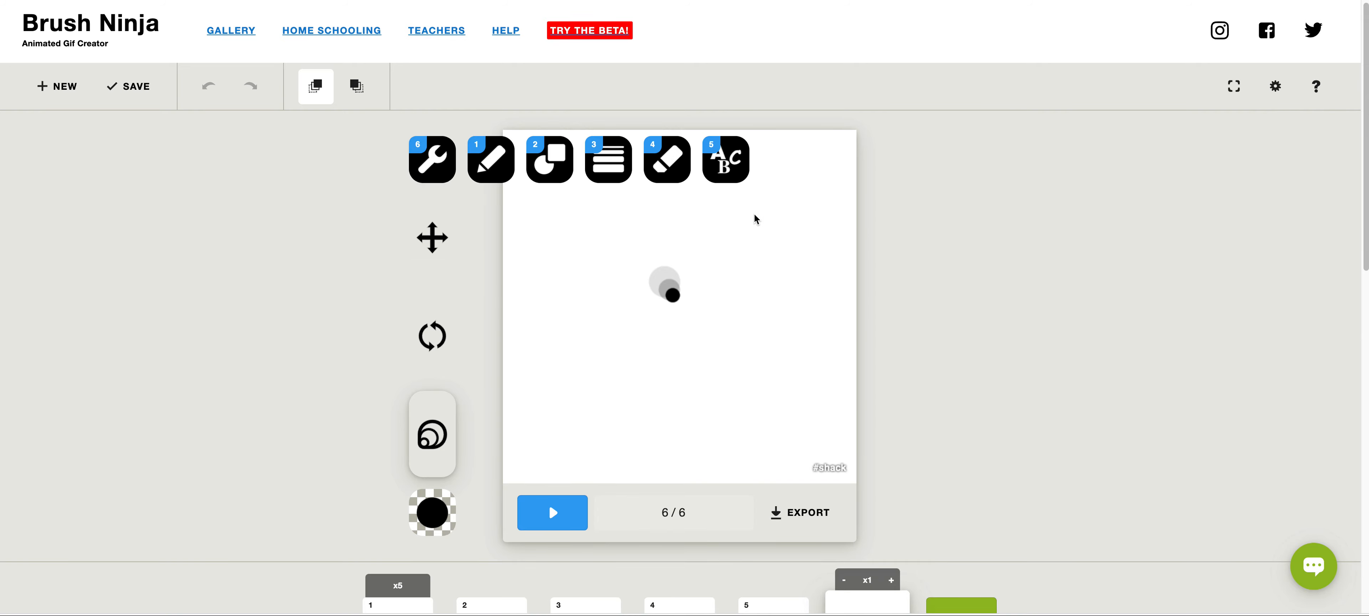
pyautogui.moveTo(1366, 182); pyautogui.dragTo(1328, 180)
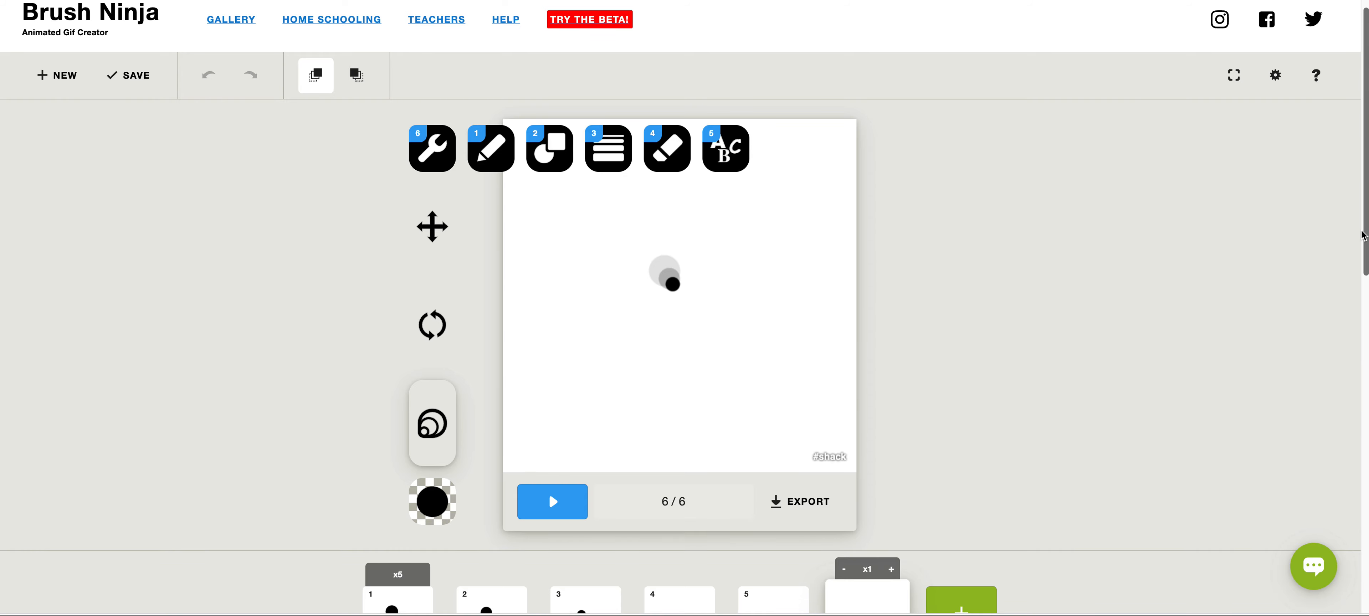
pyautogui.moveTo(1365, 229)
pyautogui.mouseDown()
pyautogui.moveTo(1358, 314)
pyautogui.moveTo(1354, 236)
pyautogui.mouseUp()
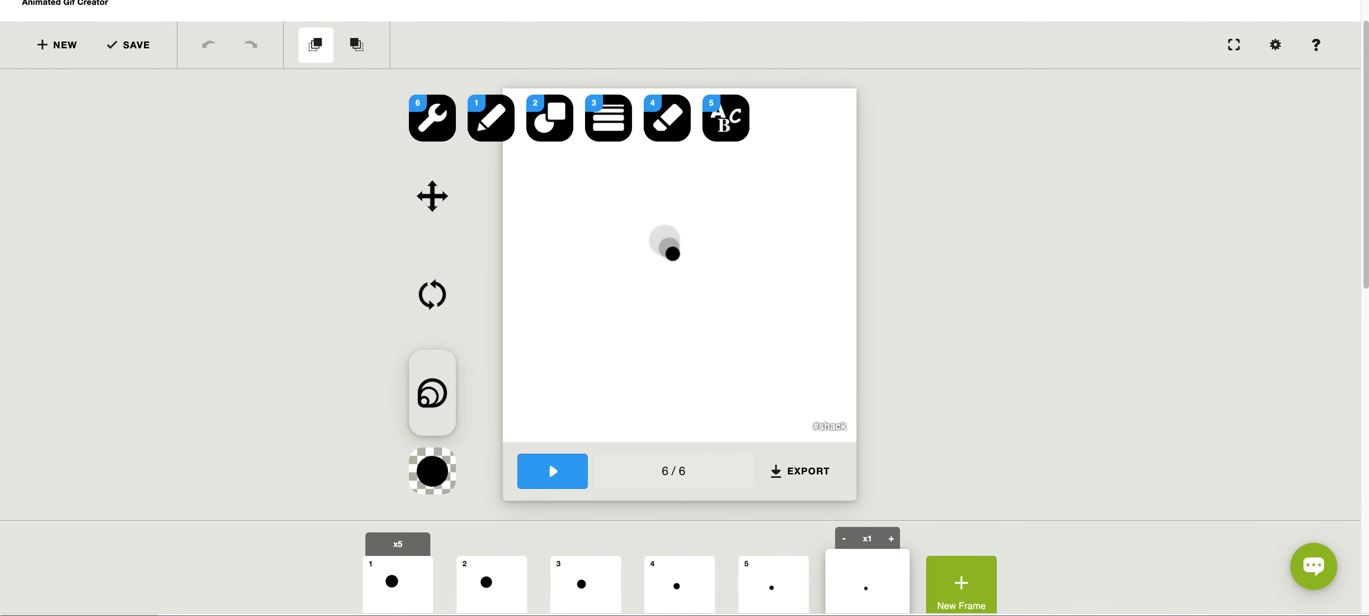
pyautogui.hotkey('ctrl', 'Tab')
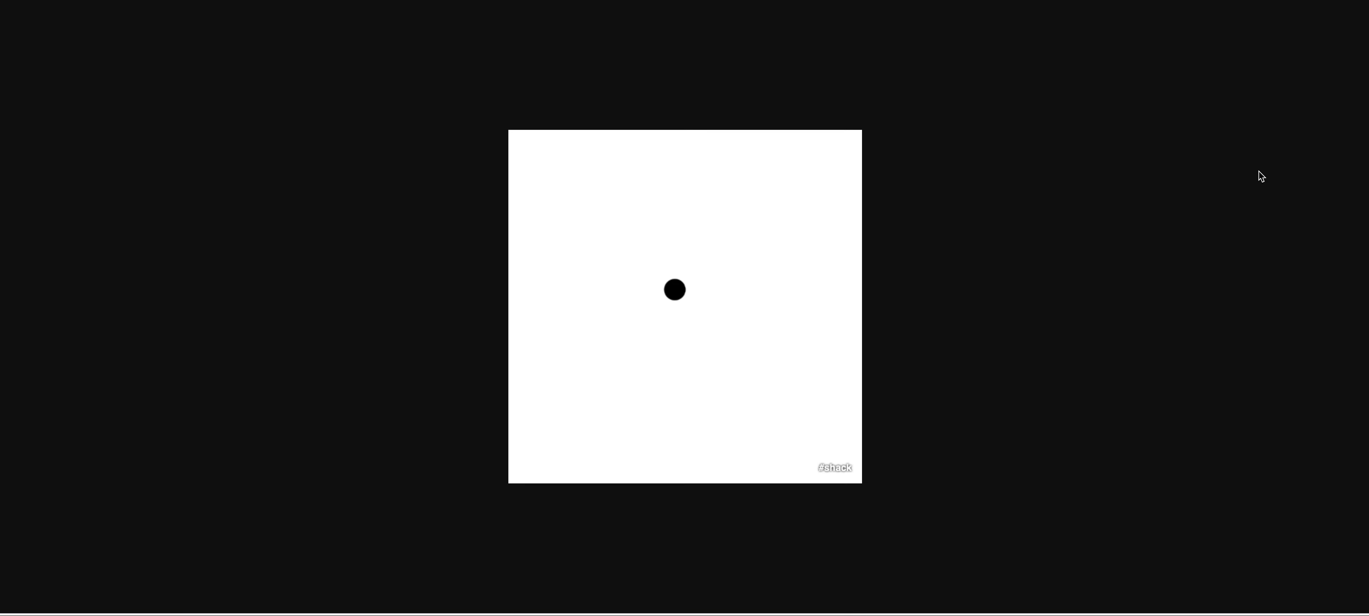